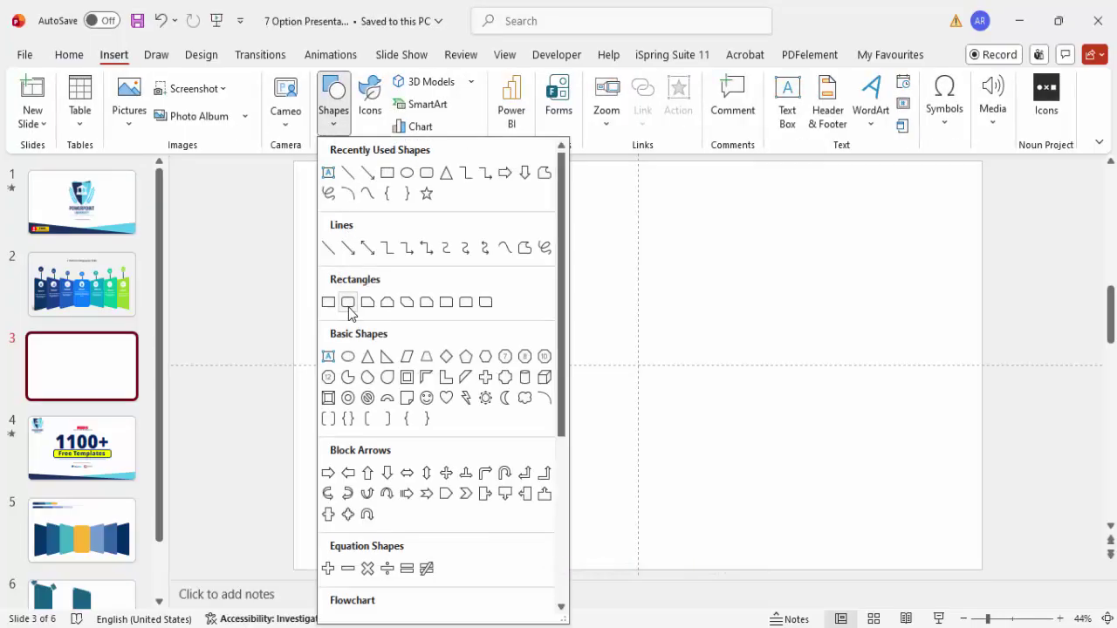
Step: Place a rounded rectangle on slide 3 sized 4.83" high by 3.23" wide
click(348, 303)
click(593, 335)
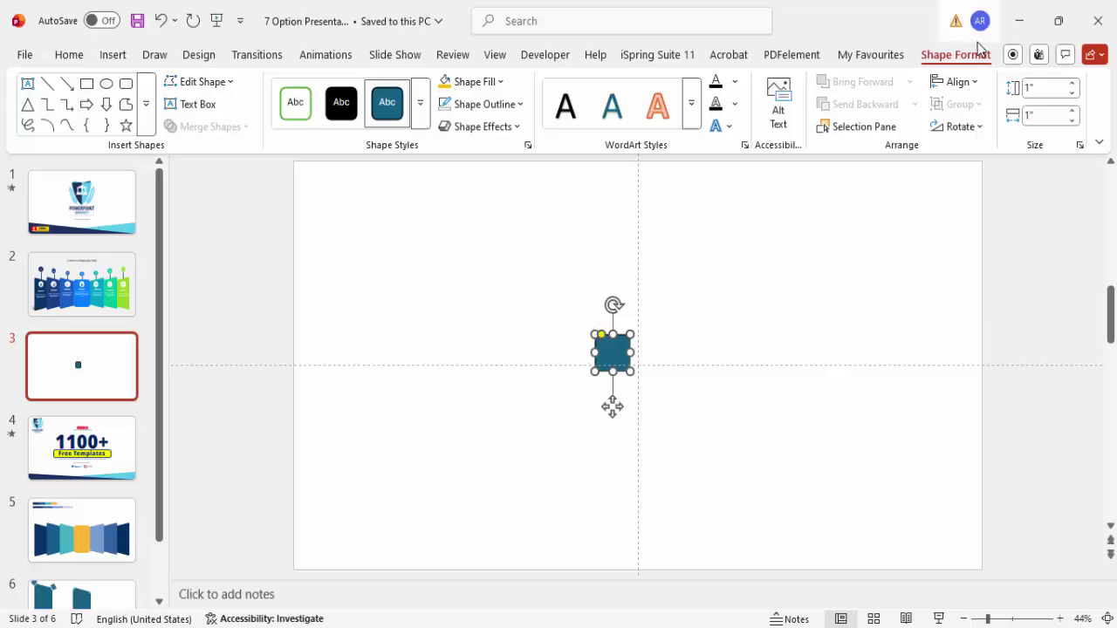
click(1038, 86)
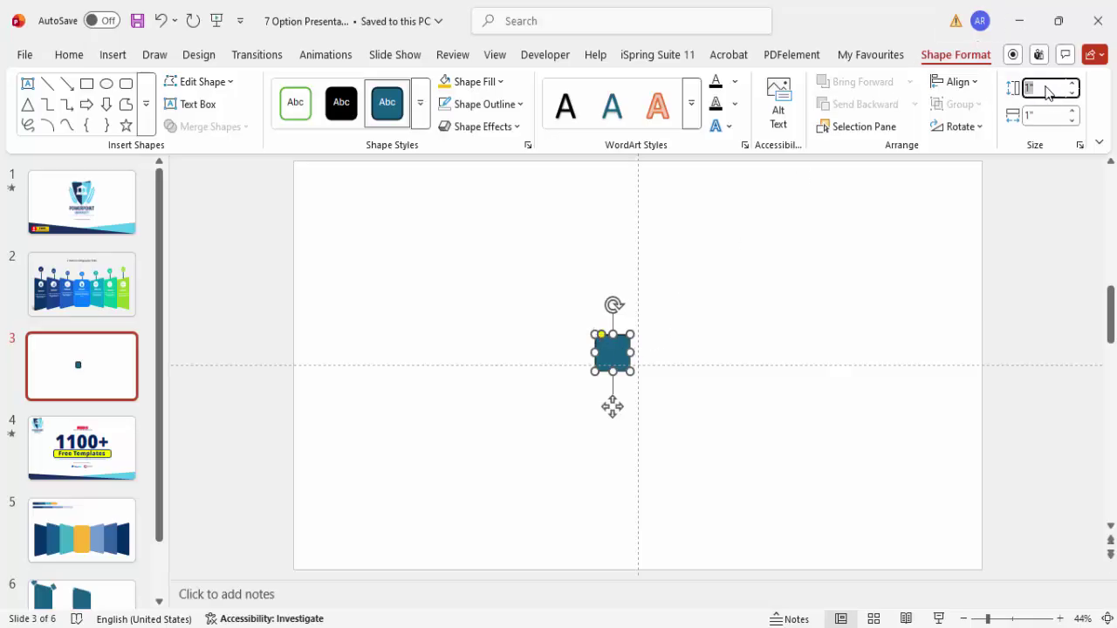
text(4.83)
click(1047, 116)
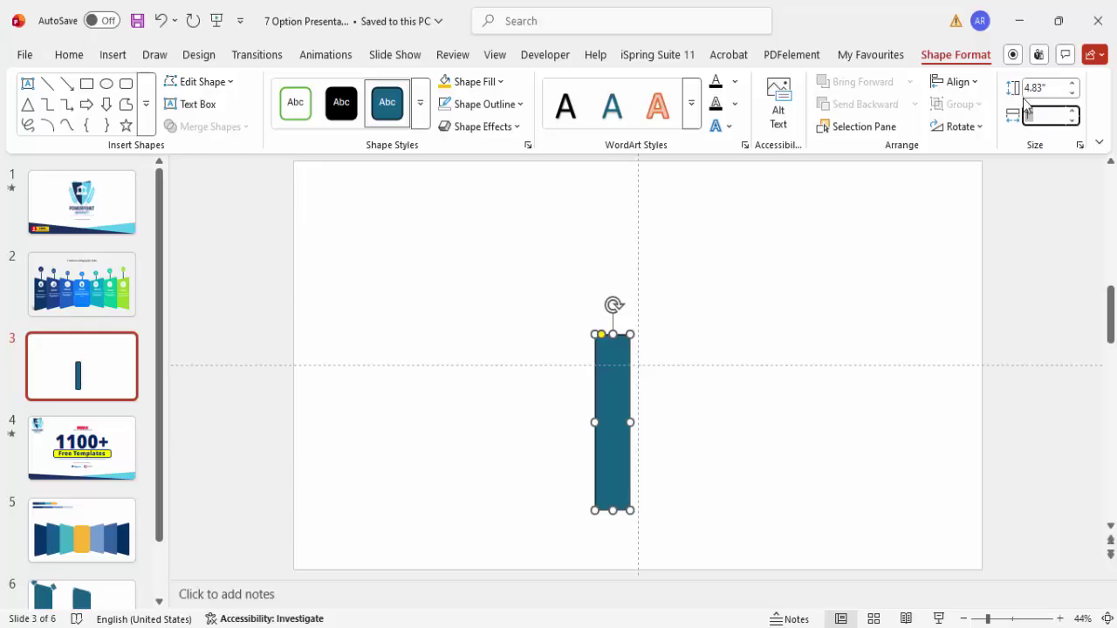
text(3.23)
key(Return)
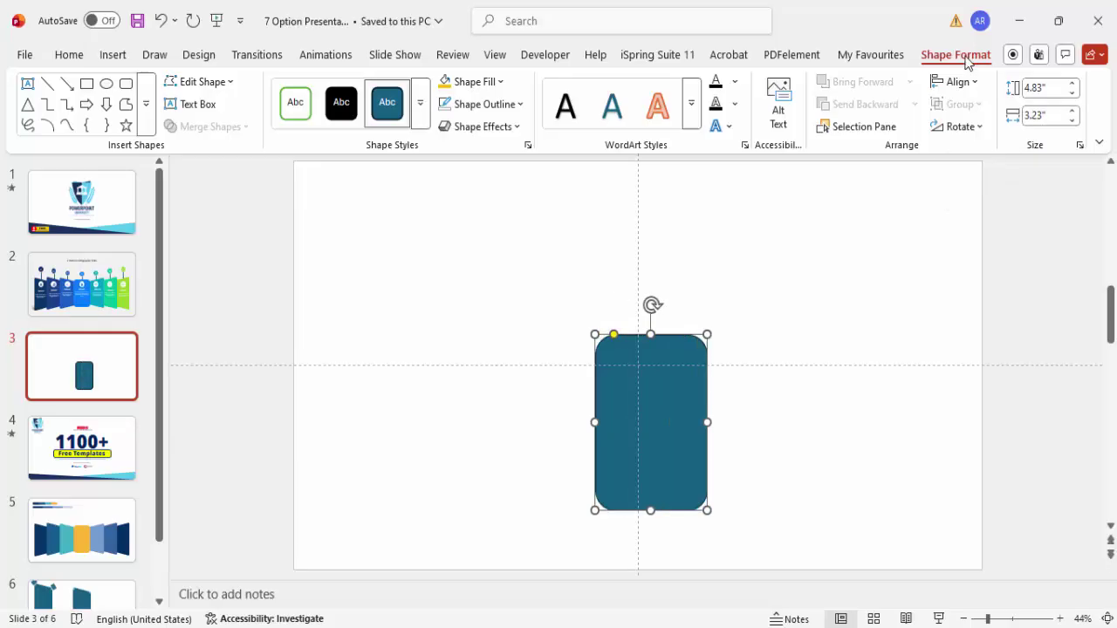
Step: Remove the rectangle's outline, centre it on the slide's vertical guide, and view slide 2
click(501, 105)
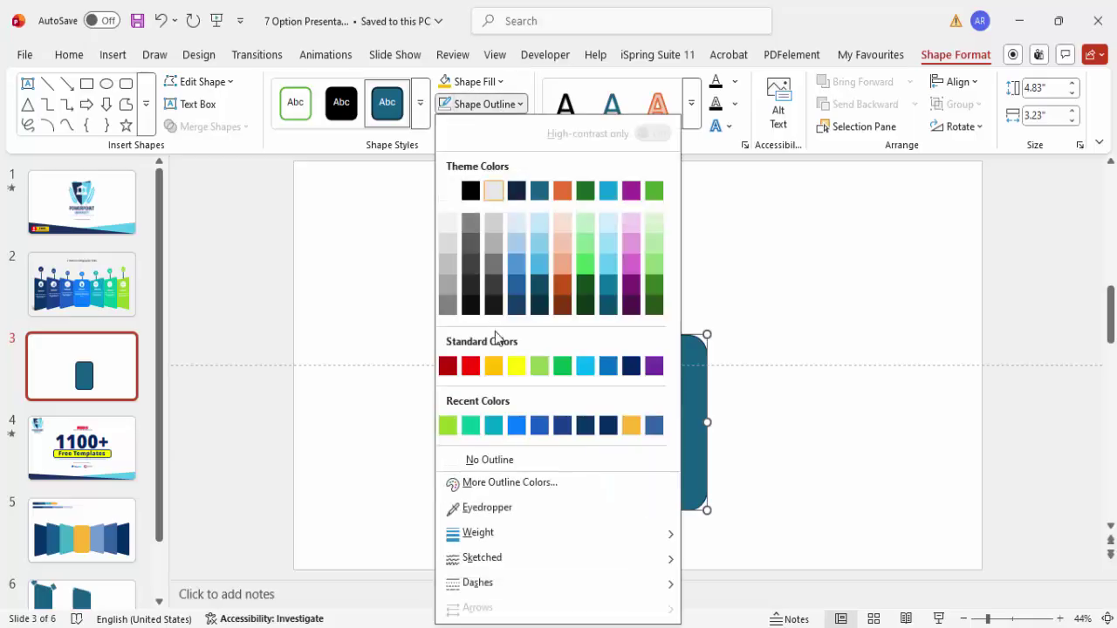
click(494, 459)
mouse_move(664, 422)
mouse_down()
mouse_move(644, 404)
mouse_move(668, 407)
mouse_up()
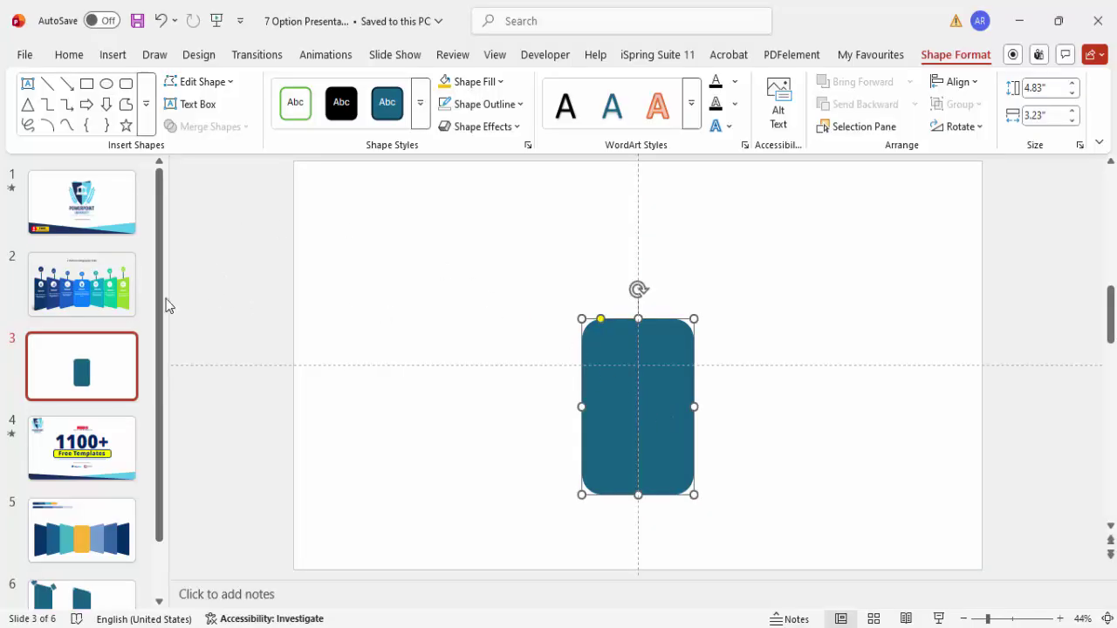
click(124, 307)
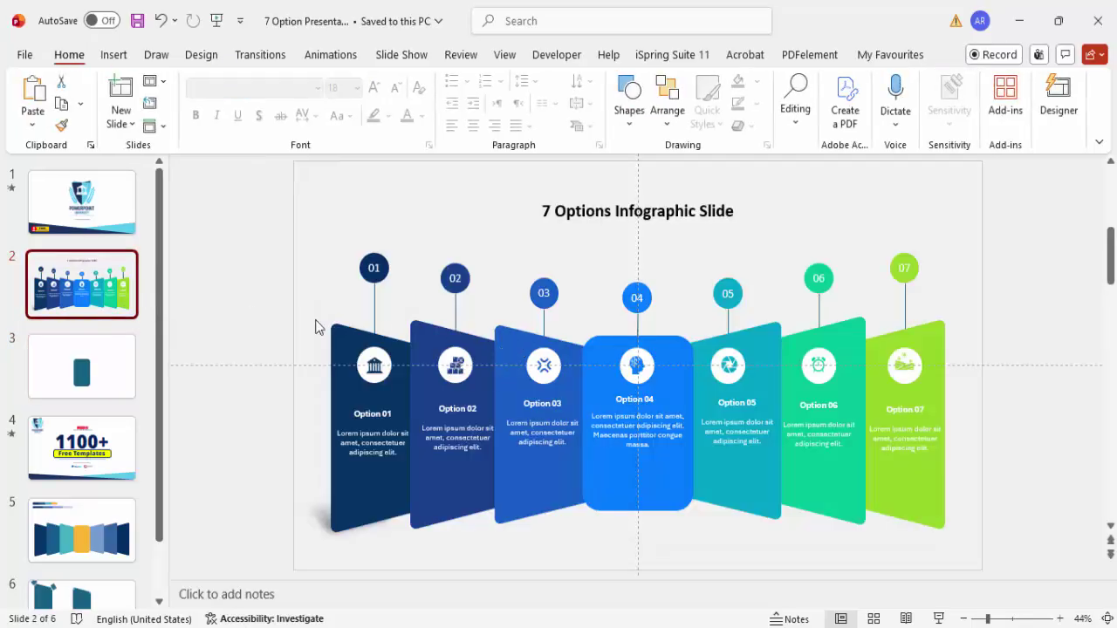
Step: Draw an outline-free trapezoid over the rounded rectangle on slide 3
click(131, 372)
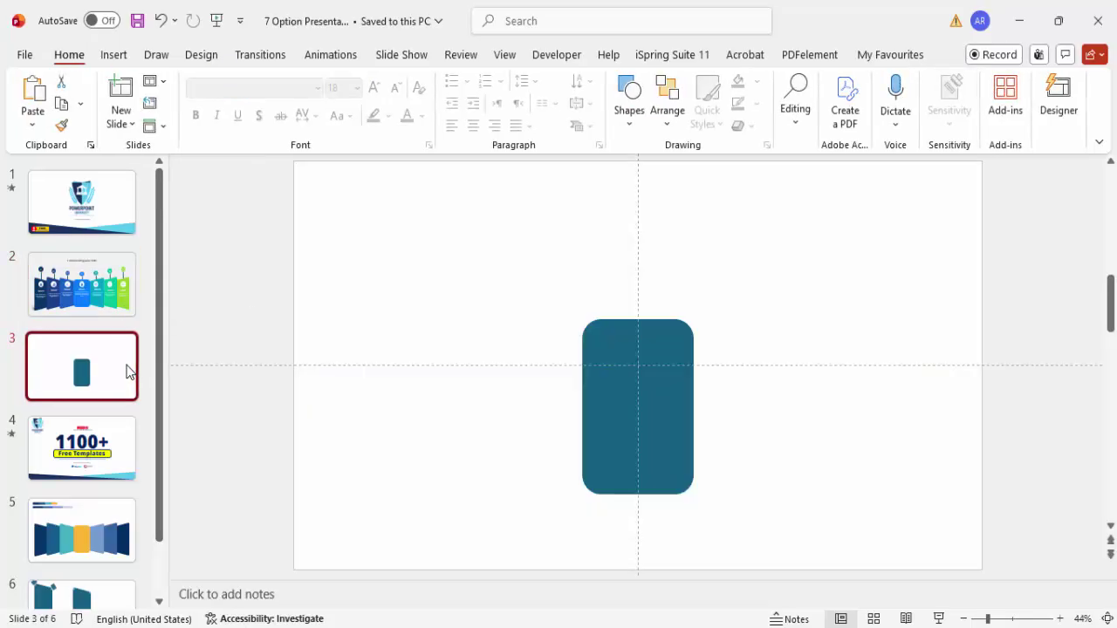
click(113, 55)
click(326, 127)
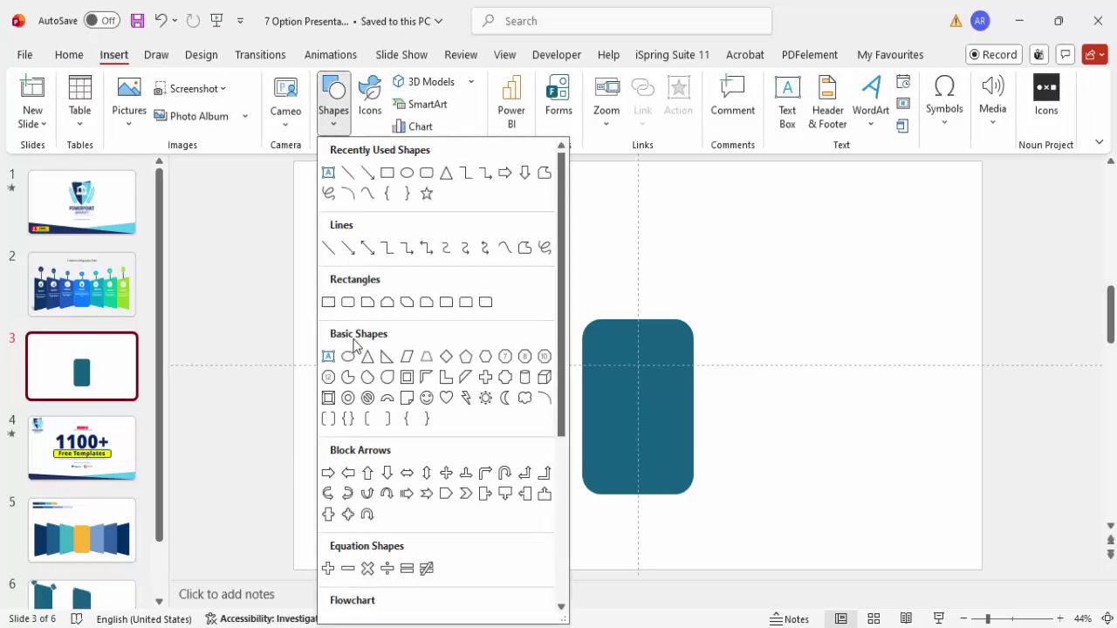
click(427, 358)
mouse_move(426, 310)
mouse_down()
mouse_move(490, 402)
mouse_move(618, 420)
mouse_up()
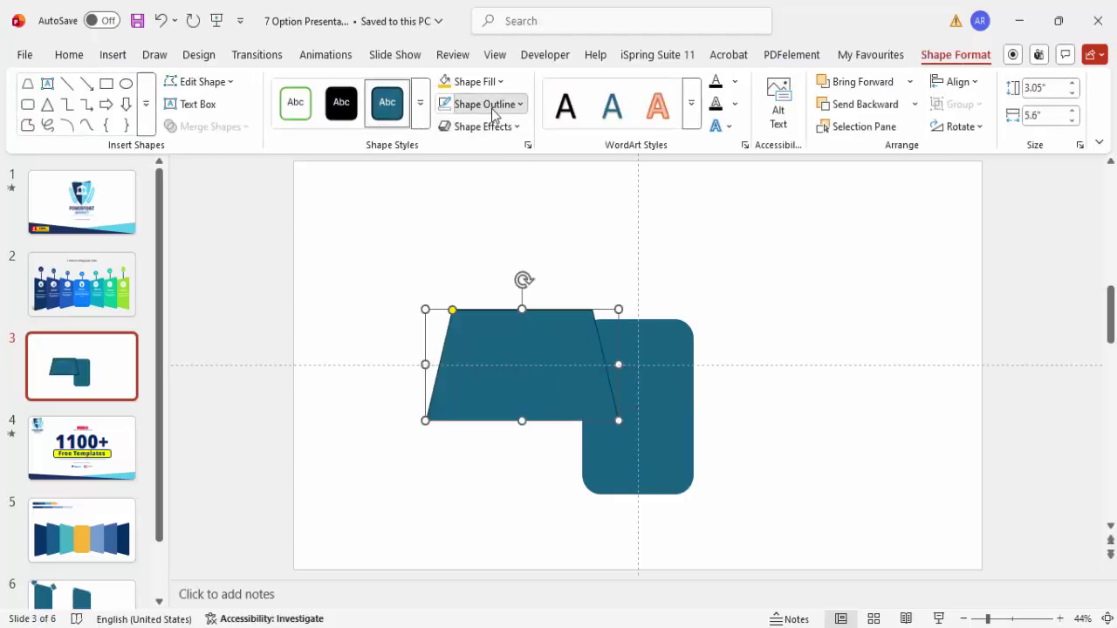
click(494, 105)
click(501, 459)
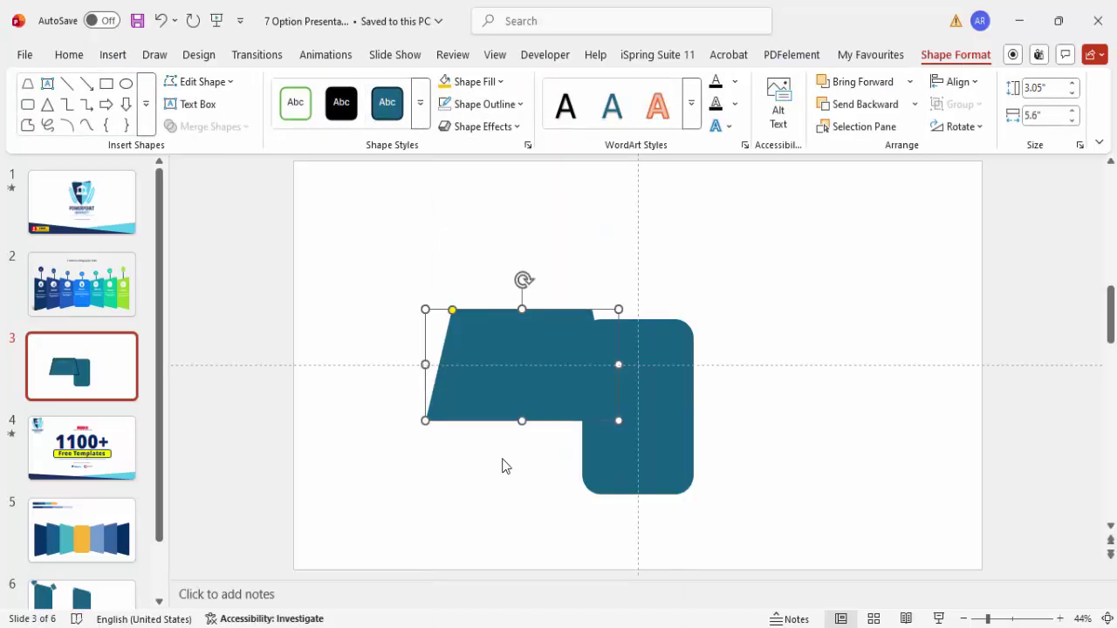
Step: Rotate the trapezoid 90°, fill it light blue, and tuck it behind the rectangle's left edge
drag(510, 356, 435, 330)
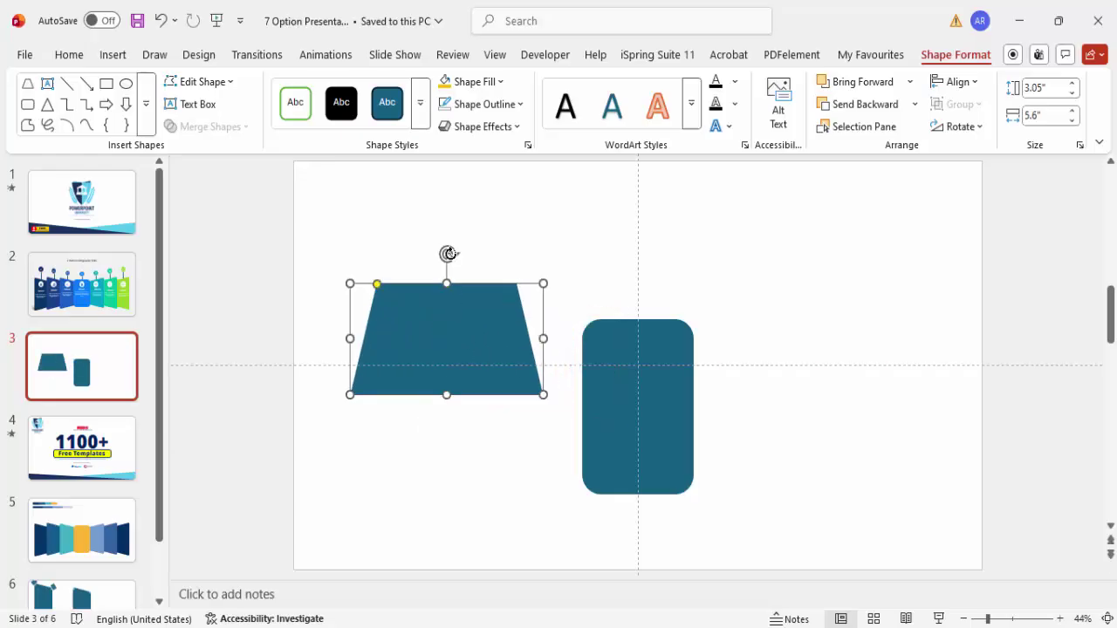
drag(448, 254, 553, 339)
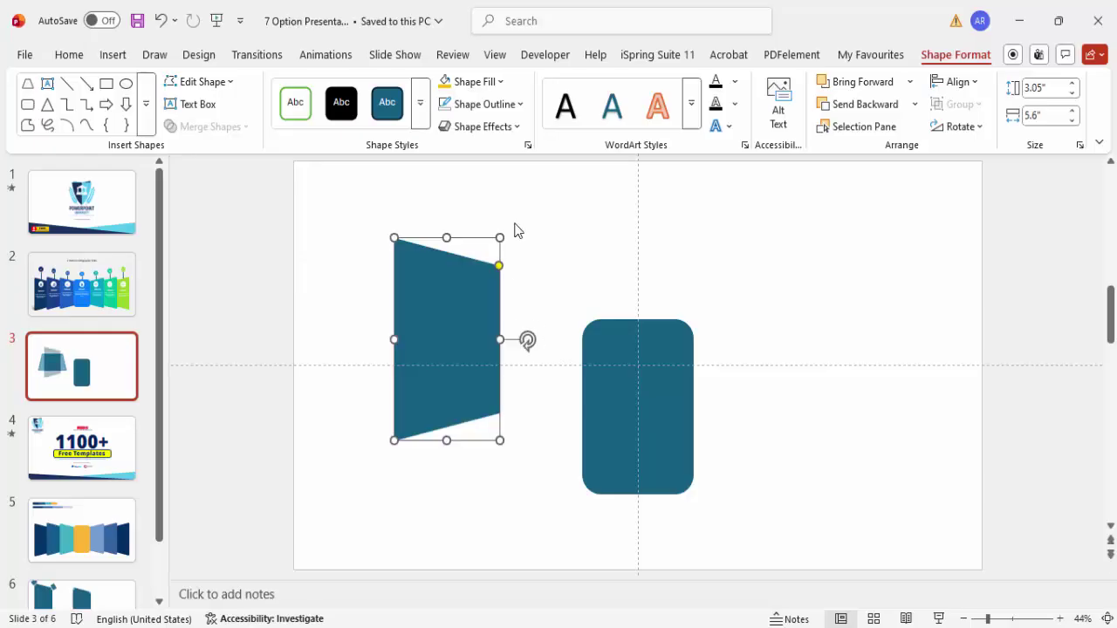
click(484, 81)
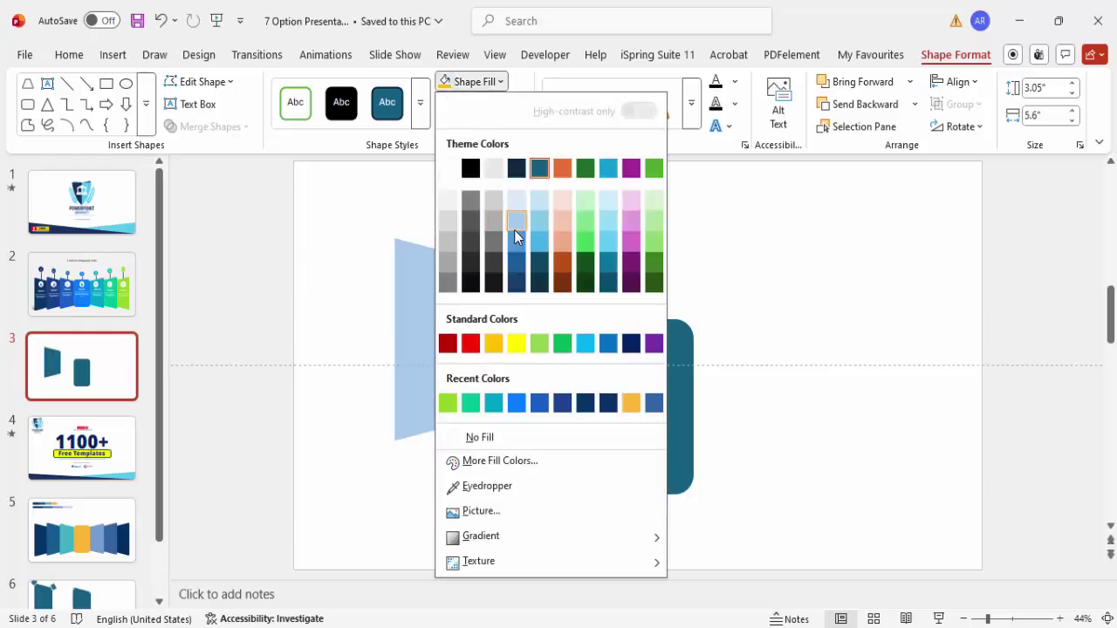
click(514, 229)
drag(454, 324, 553, 392)
click(873, 107)
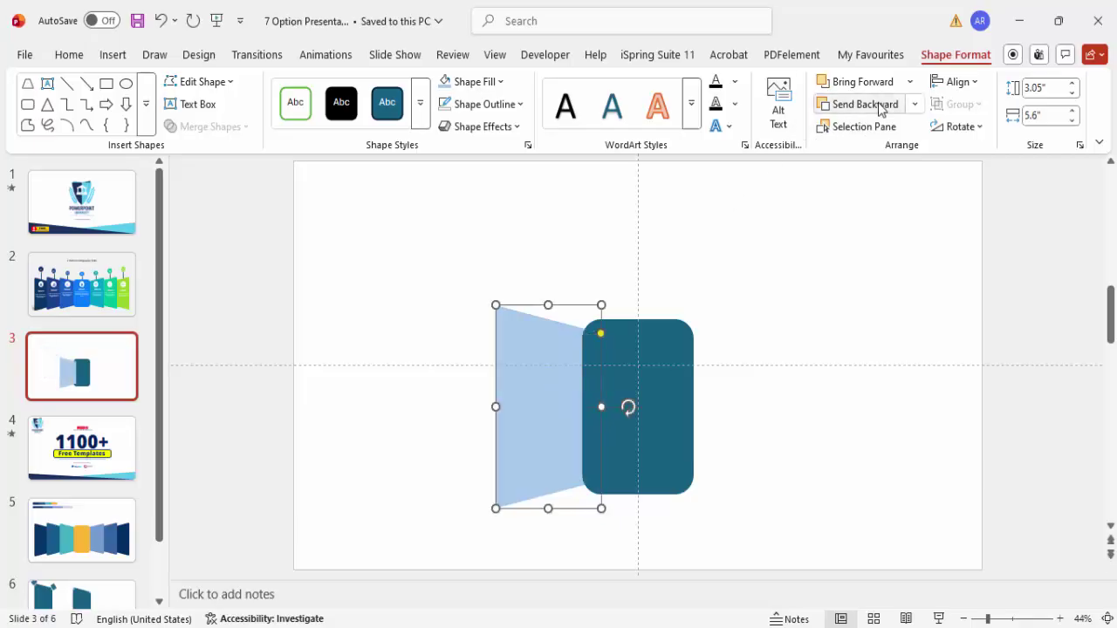
click(765, 302)
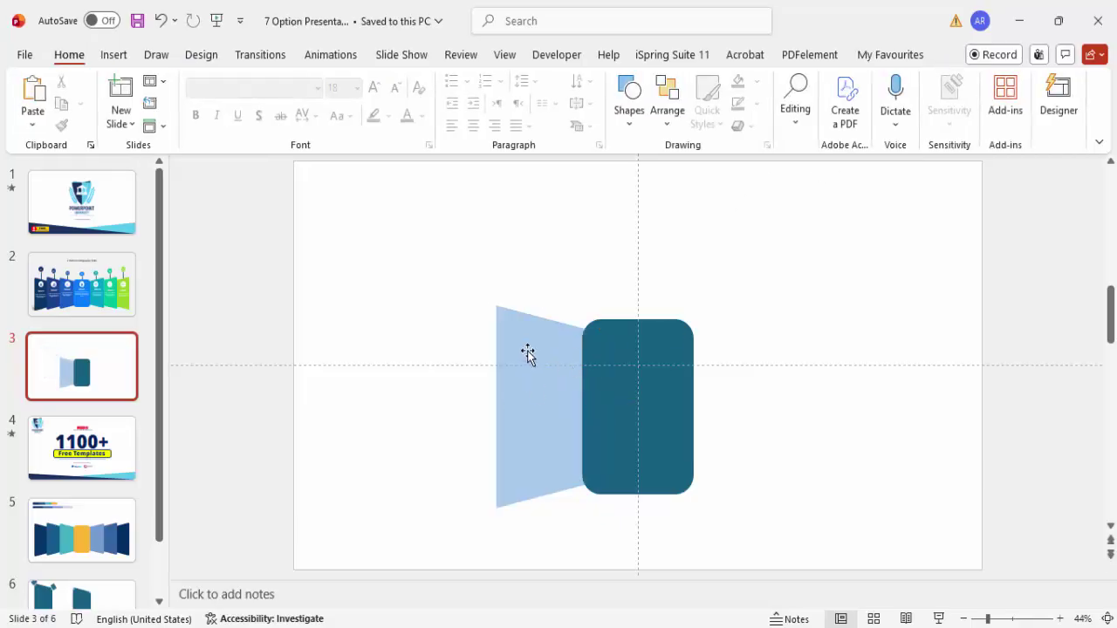
Step: Move the light blue trapezoid left, clear of the rectangle, and enlarge it from its bottom-right corner
click(60, 291)
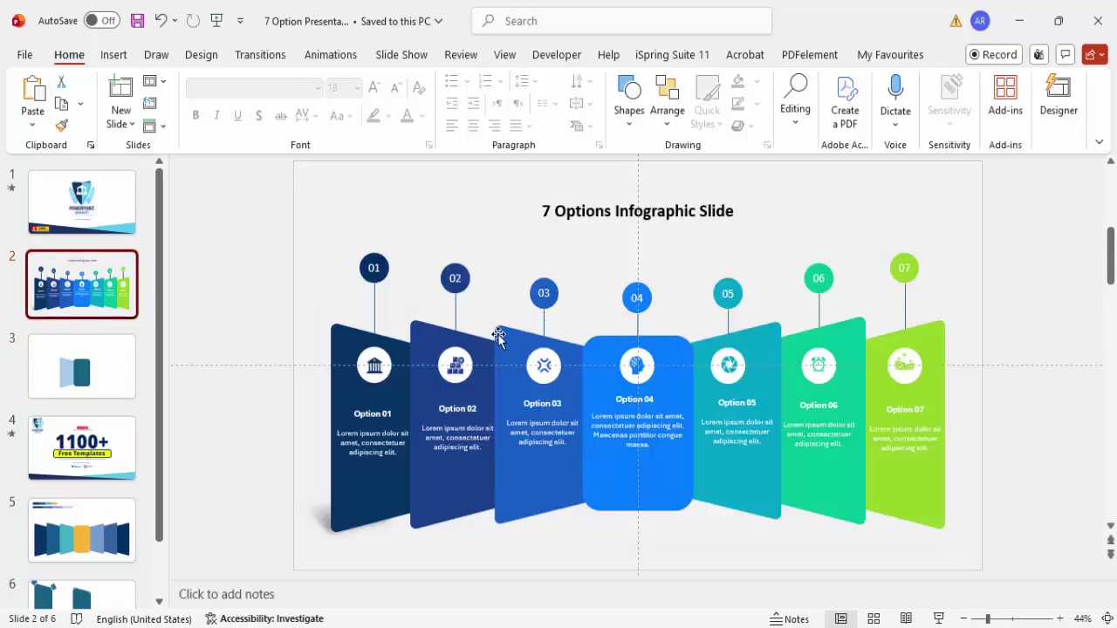
click(111, 372)
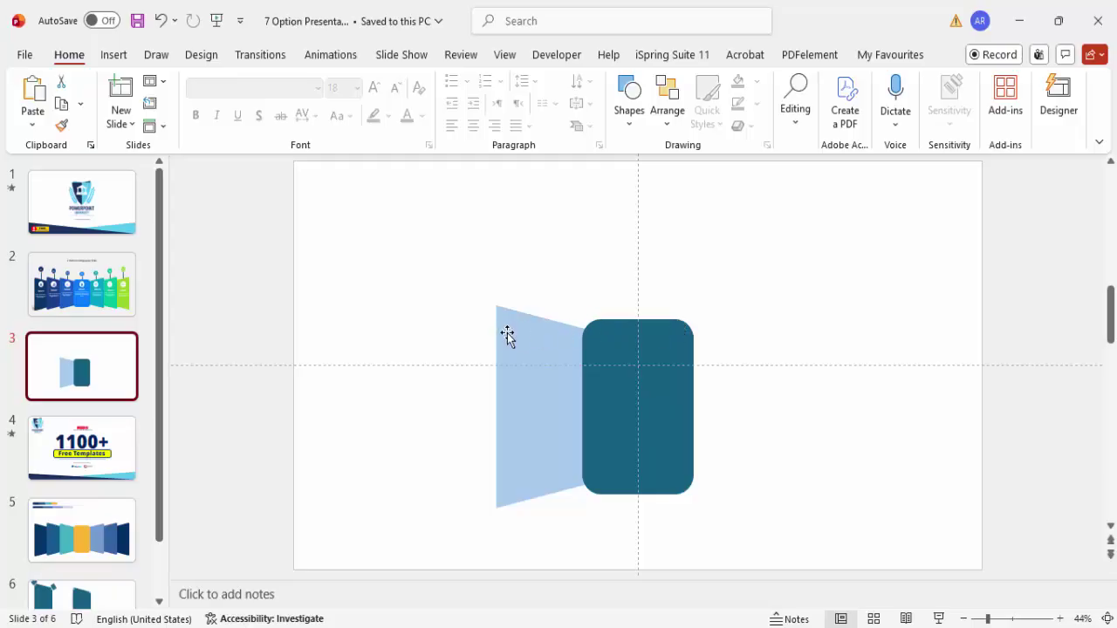
drag(526, 337, 428, 280)
drag(498, 452, 524, 497)
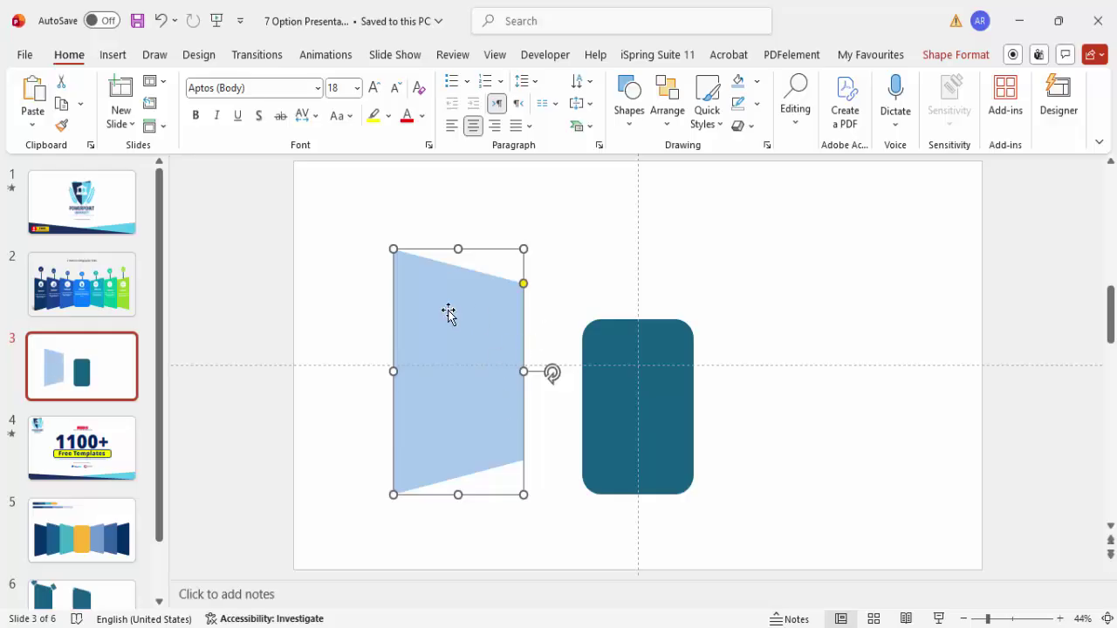
click(359, 248)
Step: Draw a small circle and set it on the trapezoid's top-left corner, zoomed to 136%
click(113, 54)
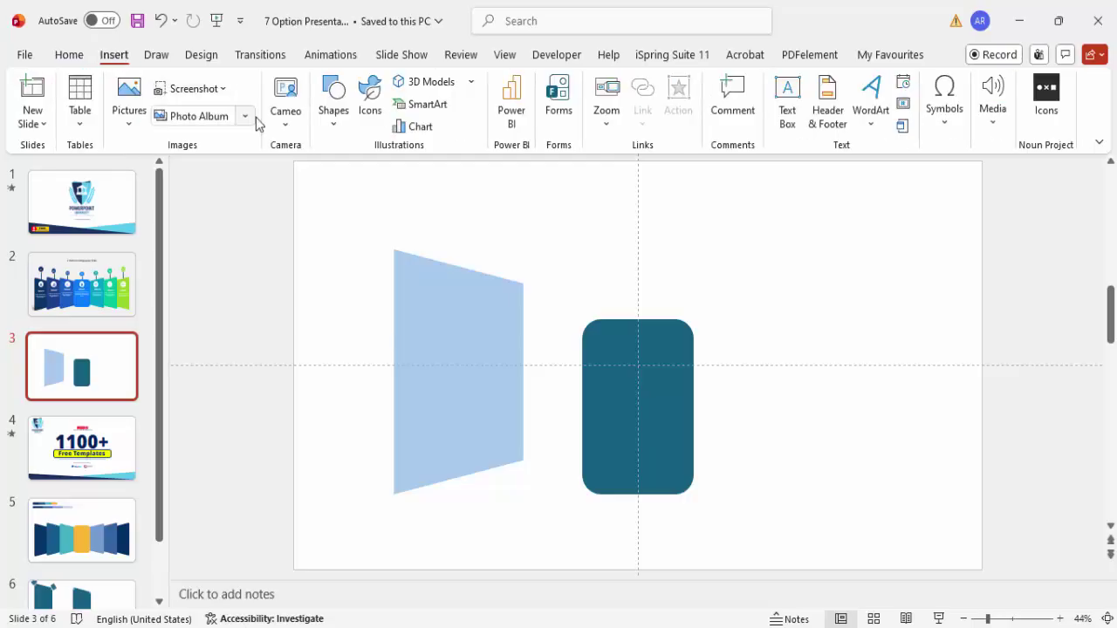
click(334, 122)
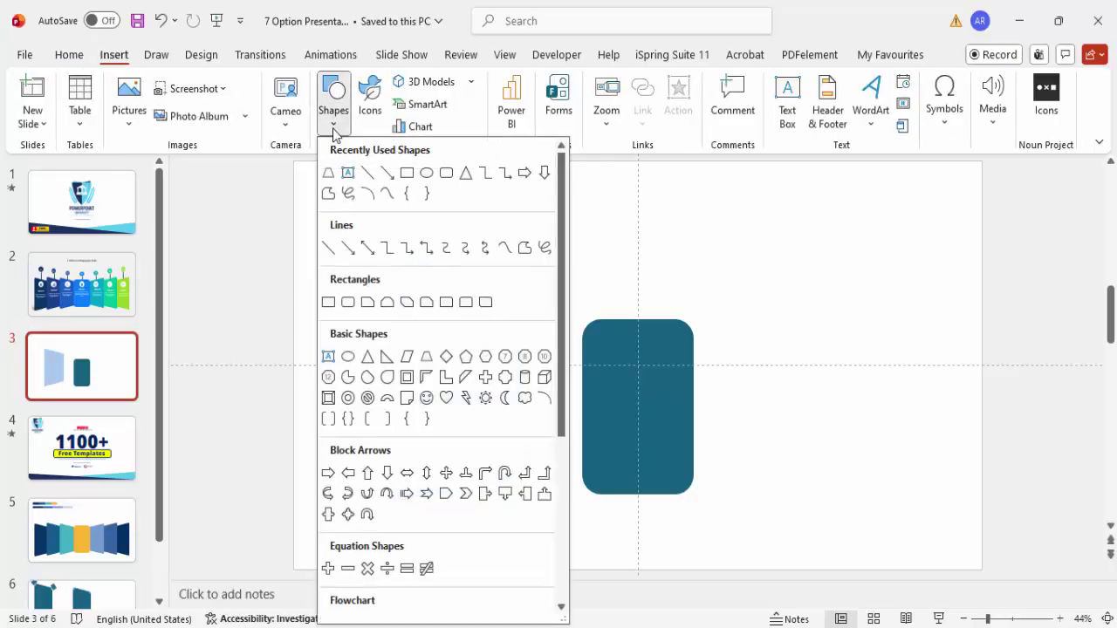
click(348, 357)
mouse_move(397, 260)
mouse_down()
mouse_move(424, 288)
mouse_move(413, 262)
mouse_up()
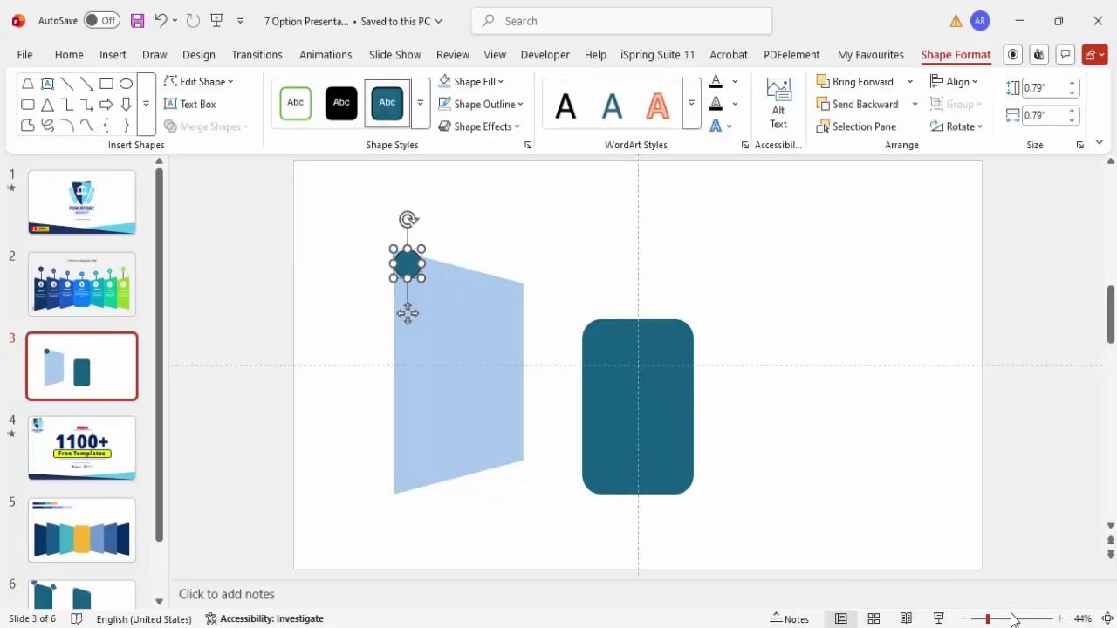
click(1013, 620)
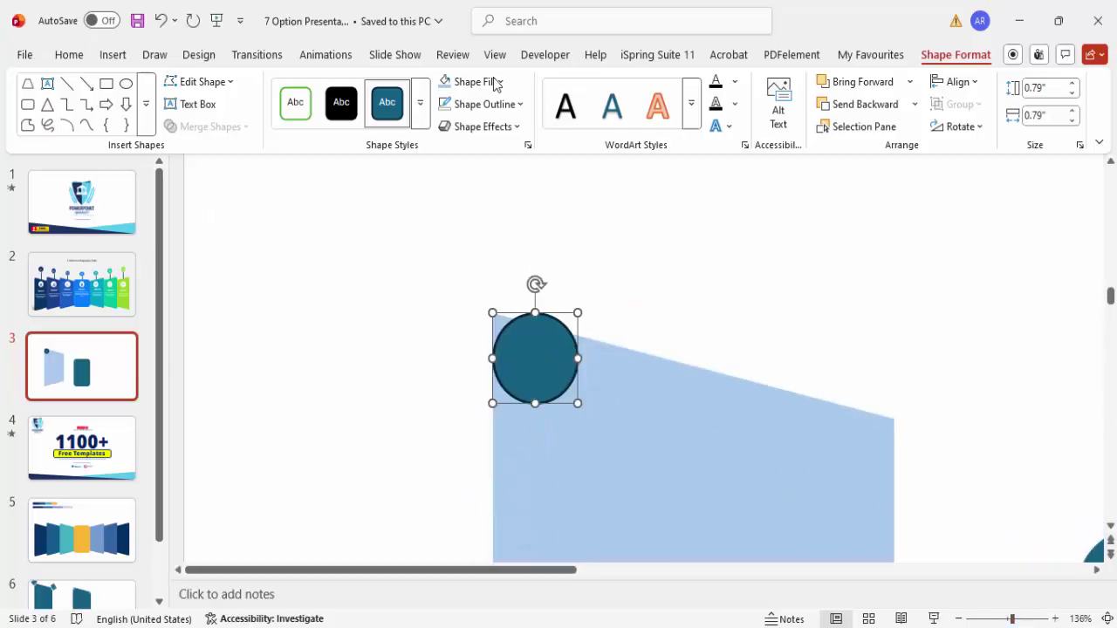
drag(538, 375, 846, 435)
click(550, 321)
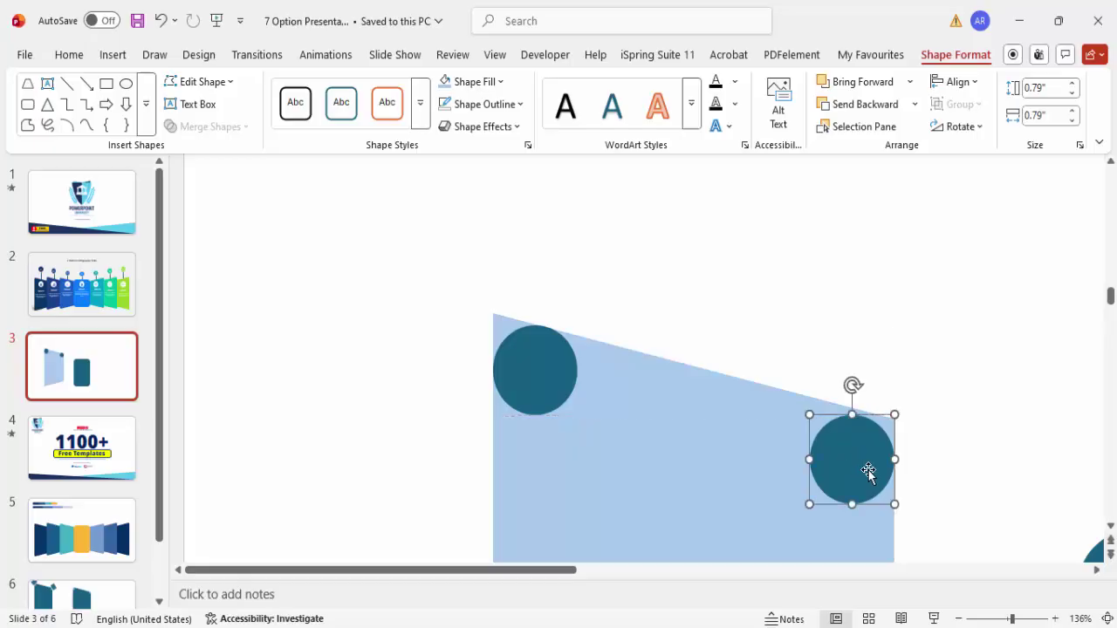
Step: Nudge the circle copy into position, then duplicate it down the trapezoid's right edge
key(ctrl+Up)
key(ctrl+Up)
key(ctrl+Up)
key(ctrl+Up)
key(ctrl+Up)
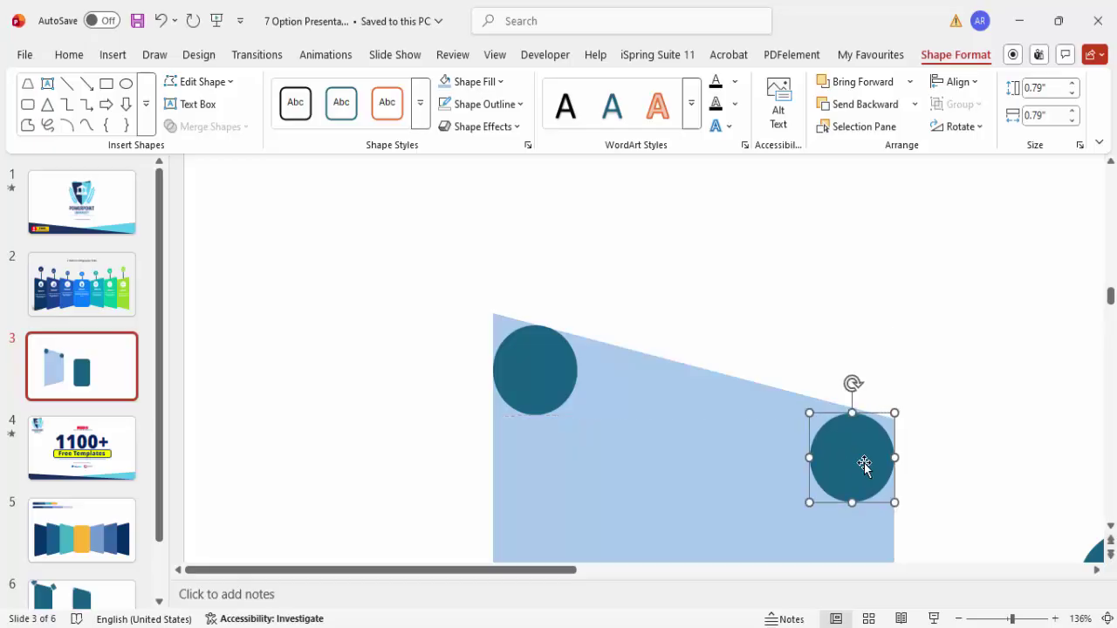
key(ctrl+Down)
key(ctrl+Down)
key(ctrl+Up)
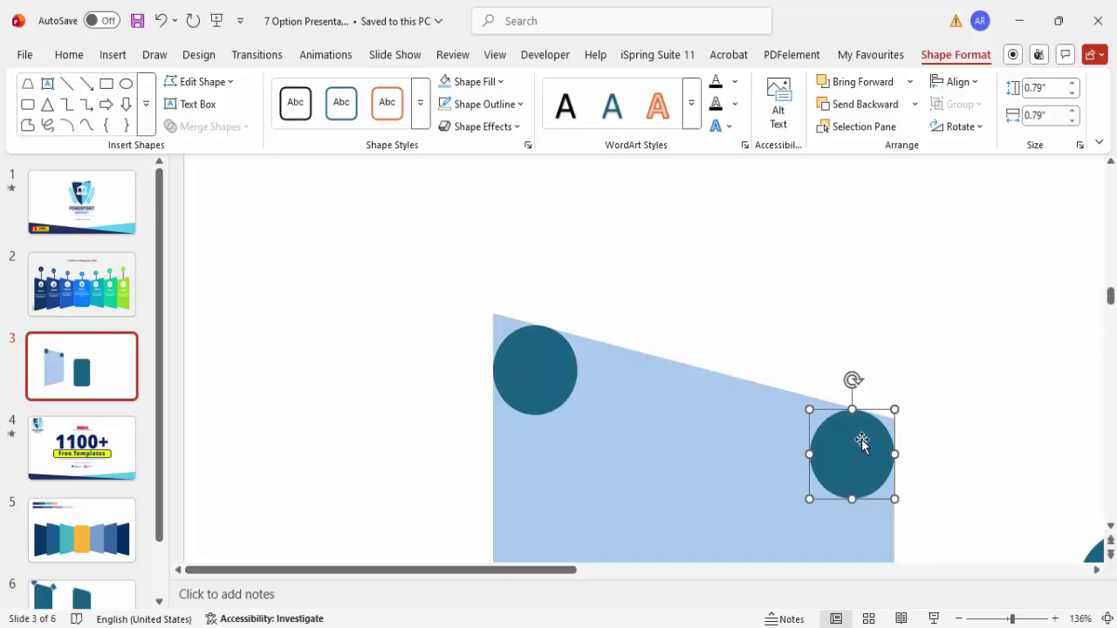
scroll(862, 445, down, 3)
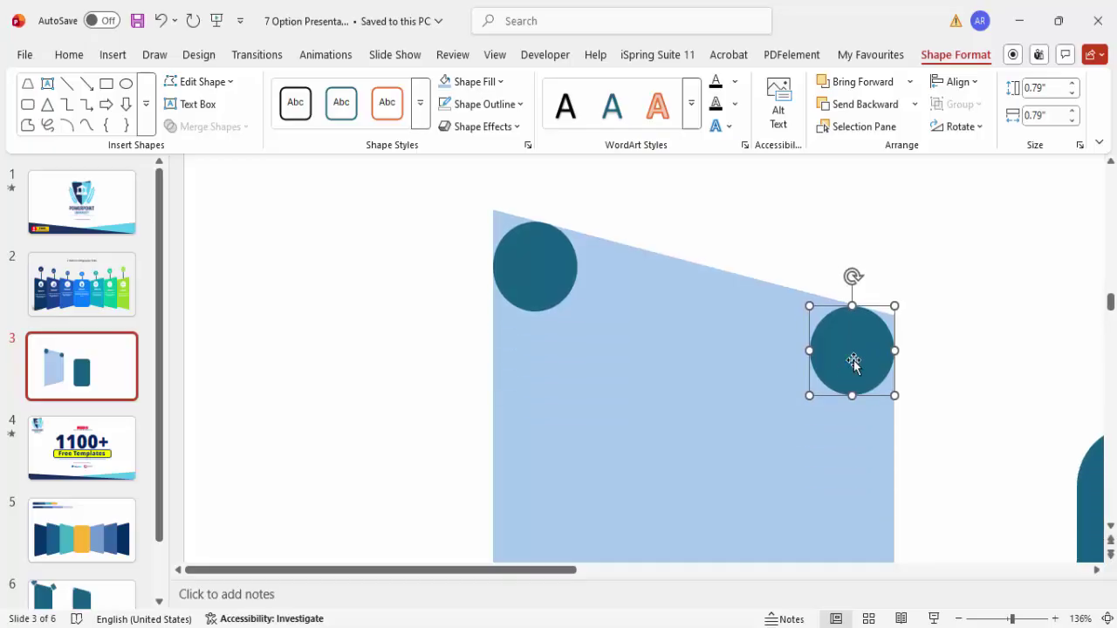
key(ctrl+d)
drag(626, 366, 346, 439)
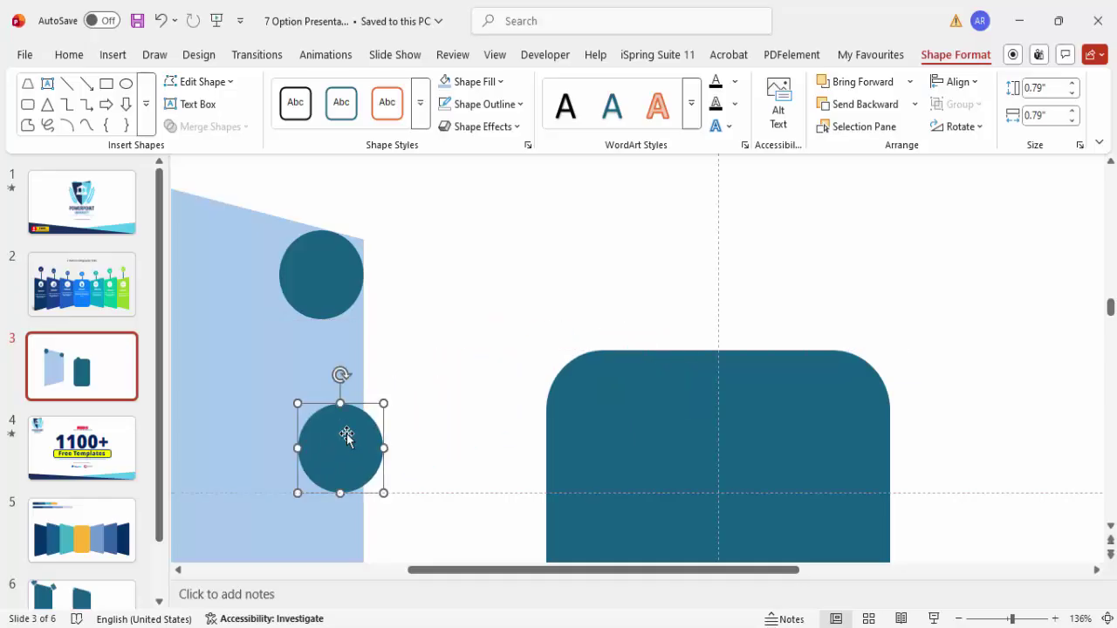
Step: Set the duplicate circle on the light blue panel's lower-left corner
scroll(349, 428, down, 4)
drag(346, 327, 317, 454)
scroll(324, 464, down, 2)
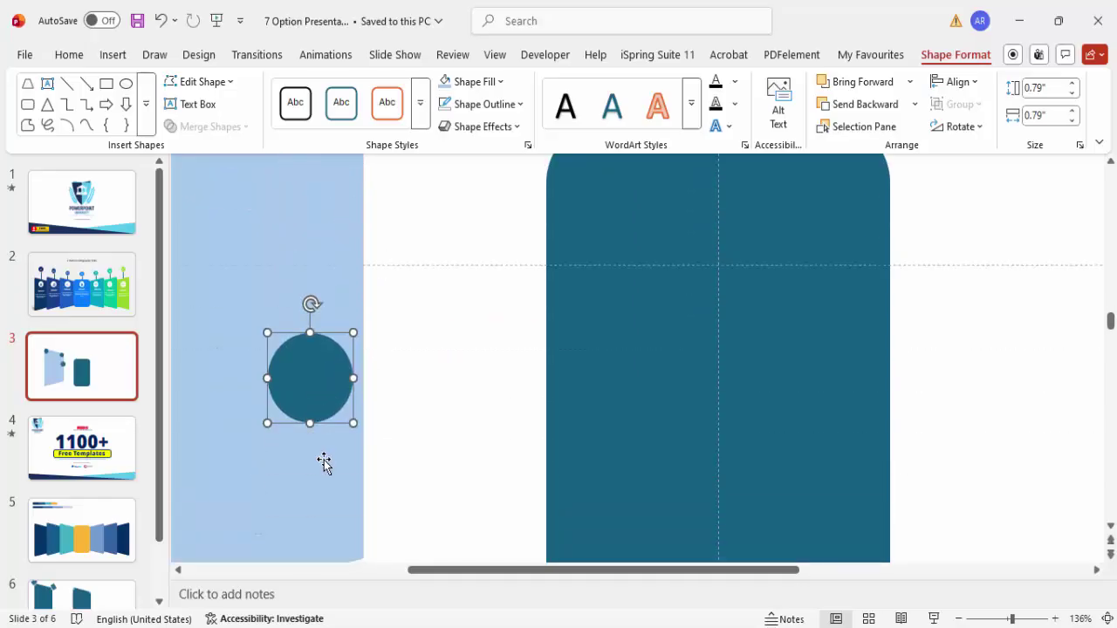
scroll(324, 464, down, 2)
drag(315, 340, 324, 477)
scroll(328, 473, down, 5)
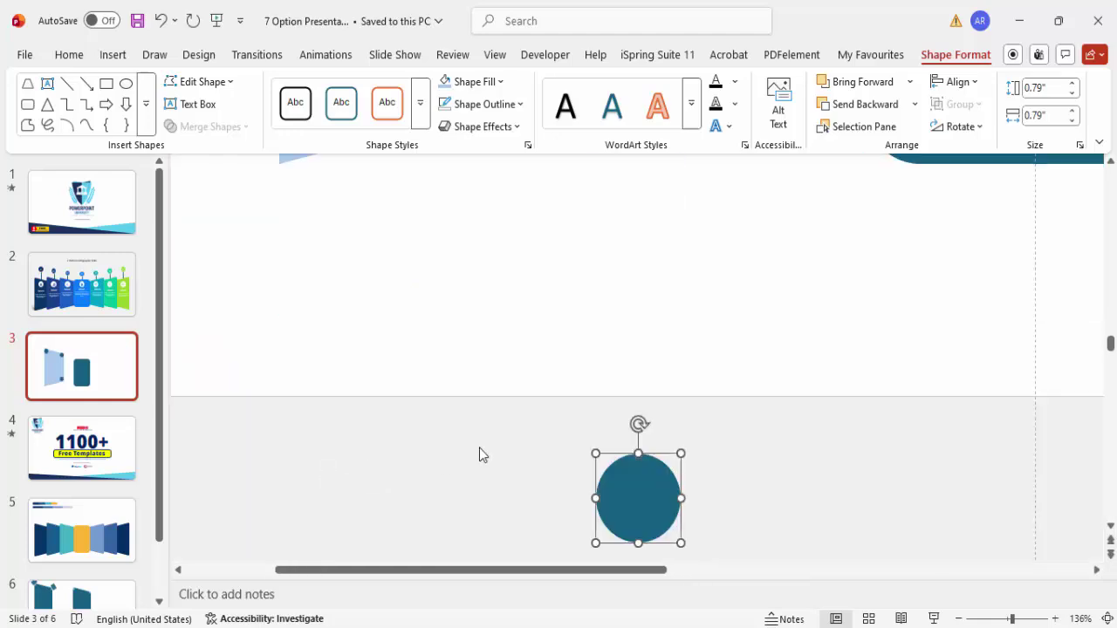
drag(656, 502, 477, 282)
scroll(461, 329, up, 3)
drag(451, 491, 317, 317)
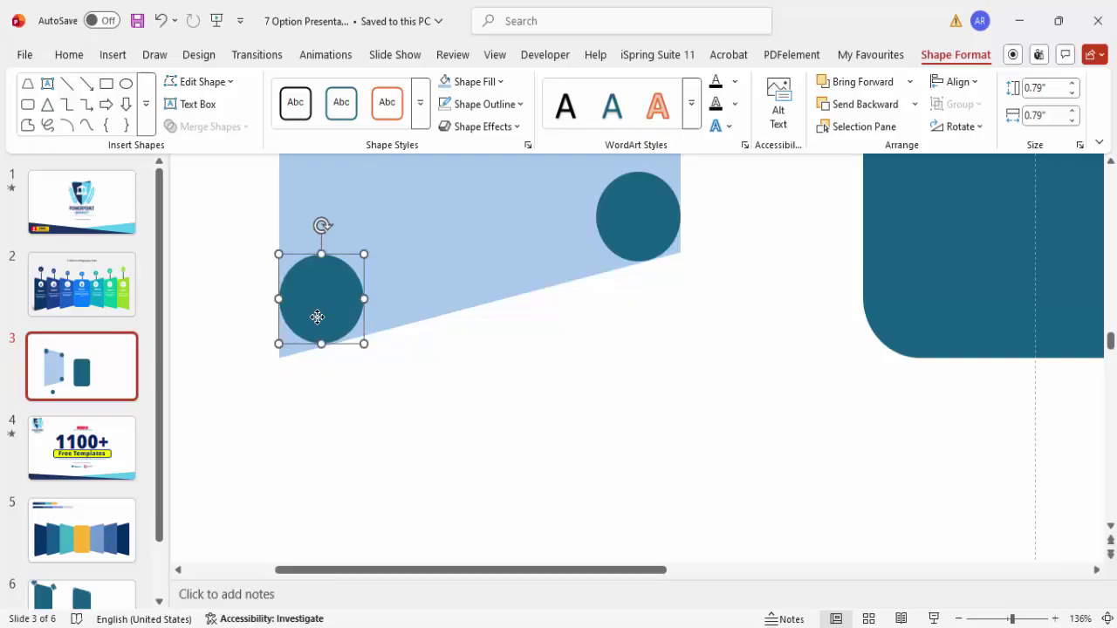
key(ctrl+Down)
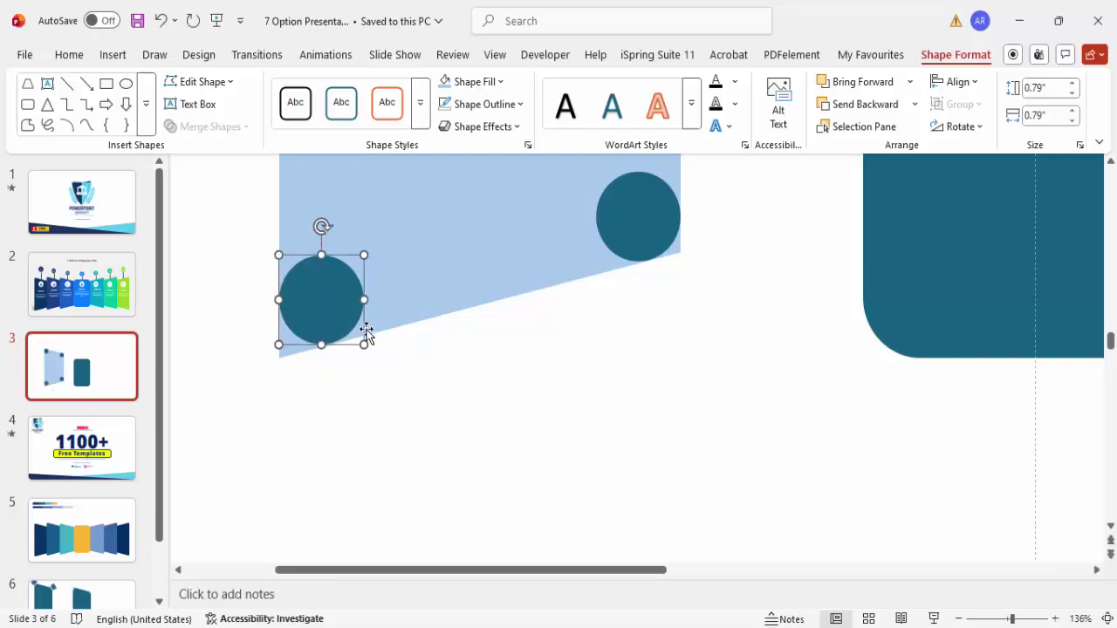
click(718, 519)
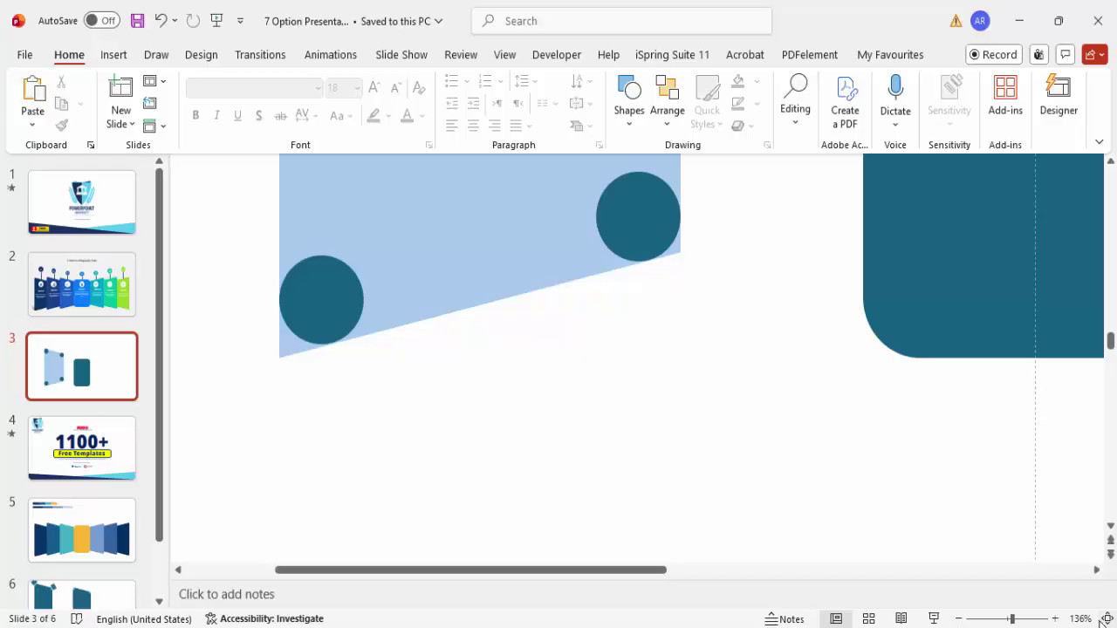
Step: Zoom out to 44% and select the side panels to check their sizes on Shape Format
drag(1012, 621, 985, 621)
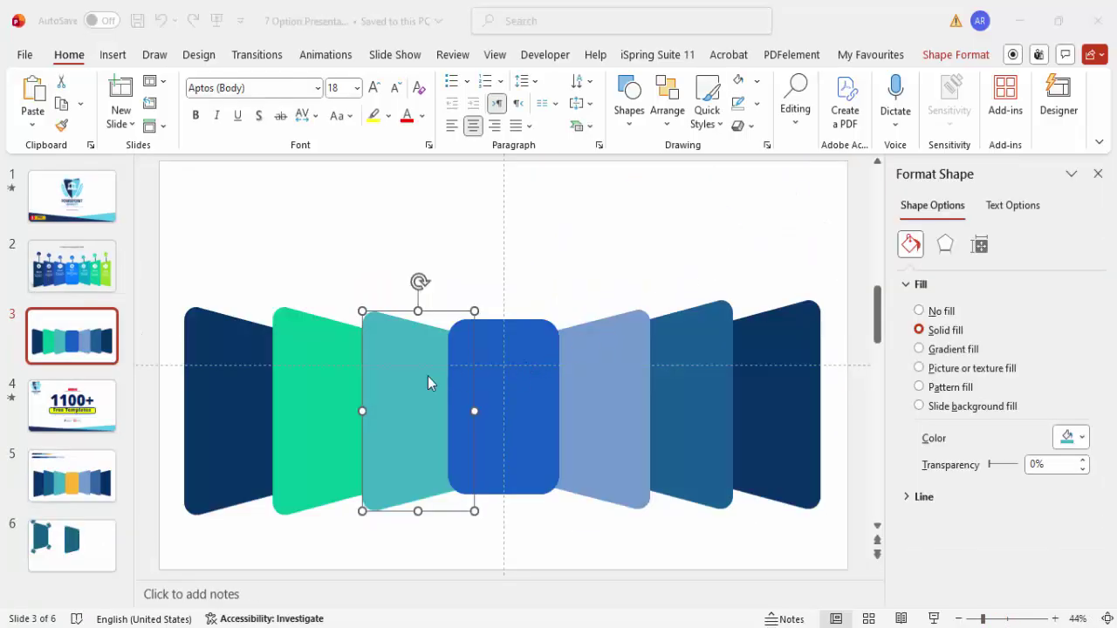
shift+click(600, 365)
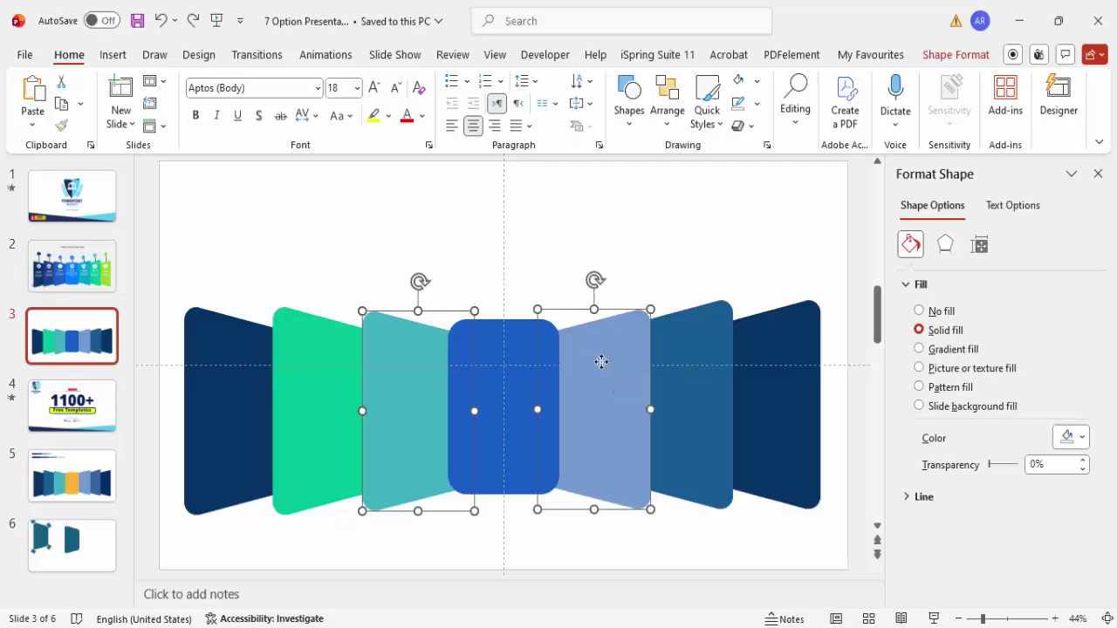
click(958, 55)
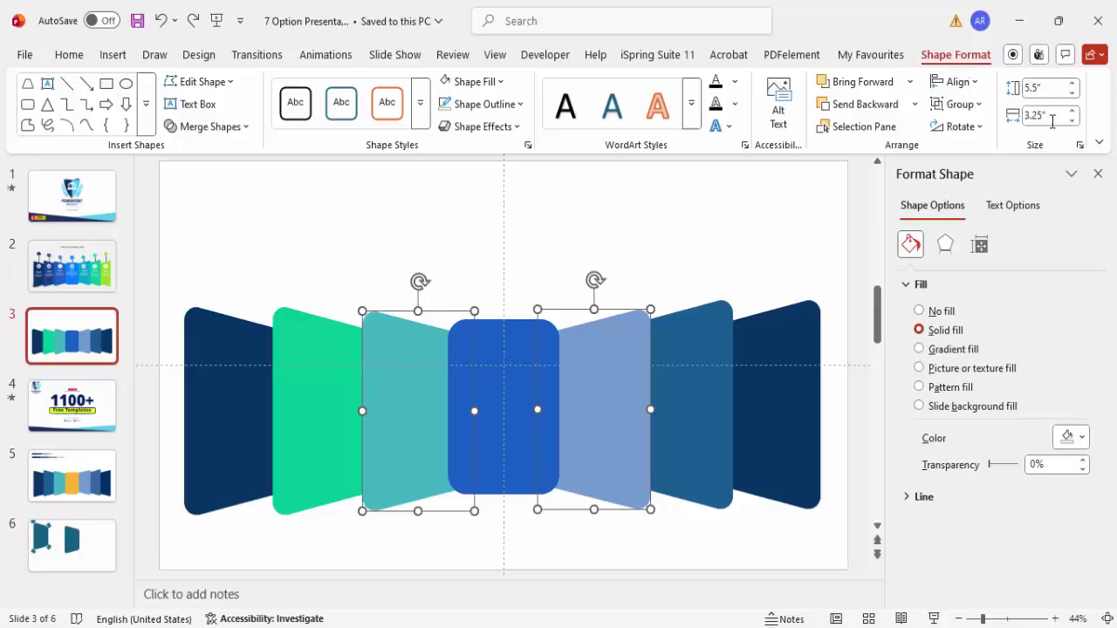
click(352, 367)
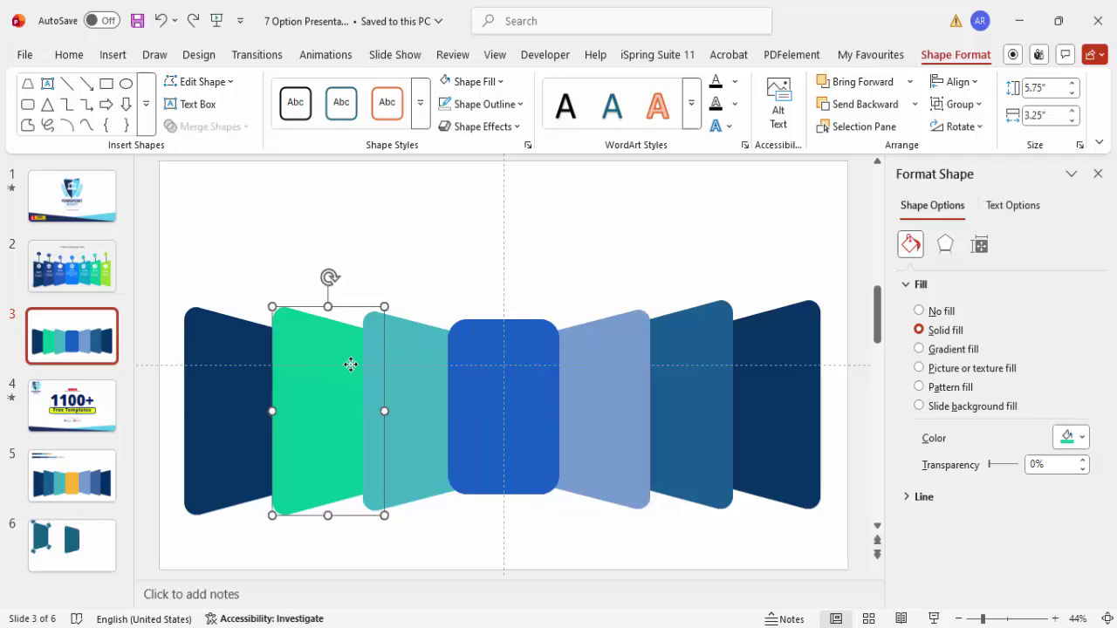
shift+click(244, 373)
shift+click(689, 344)
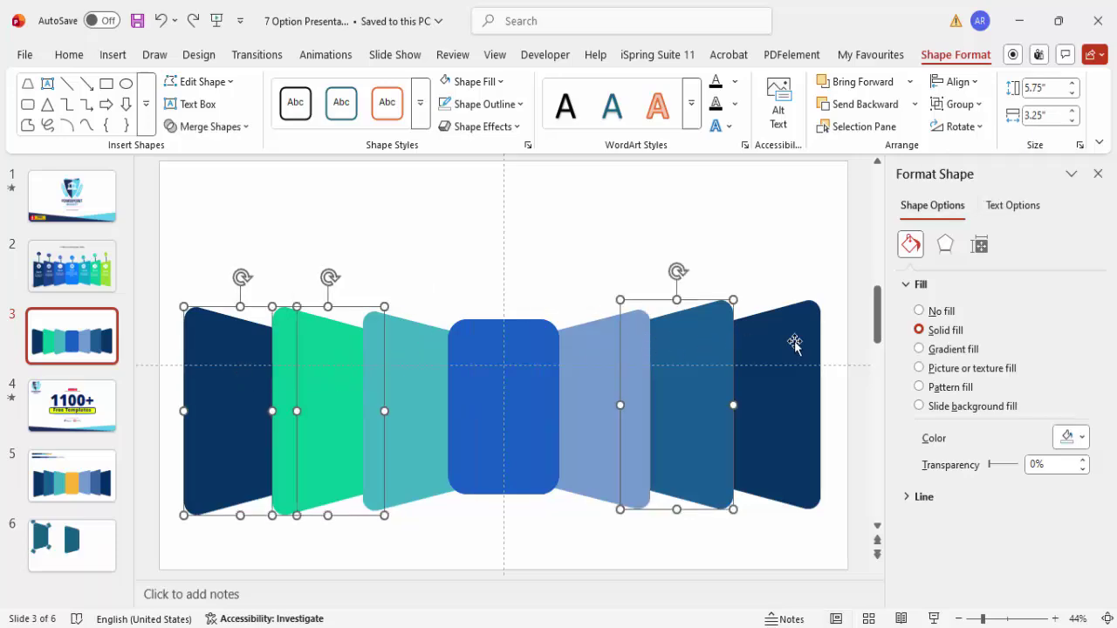
shift+click(792, 344)
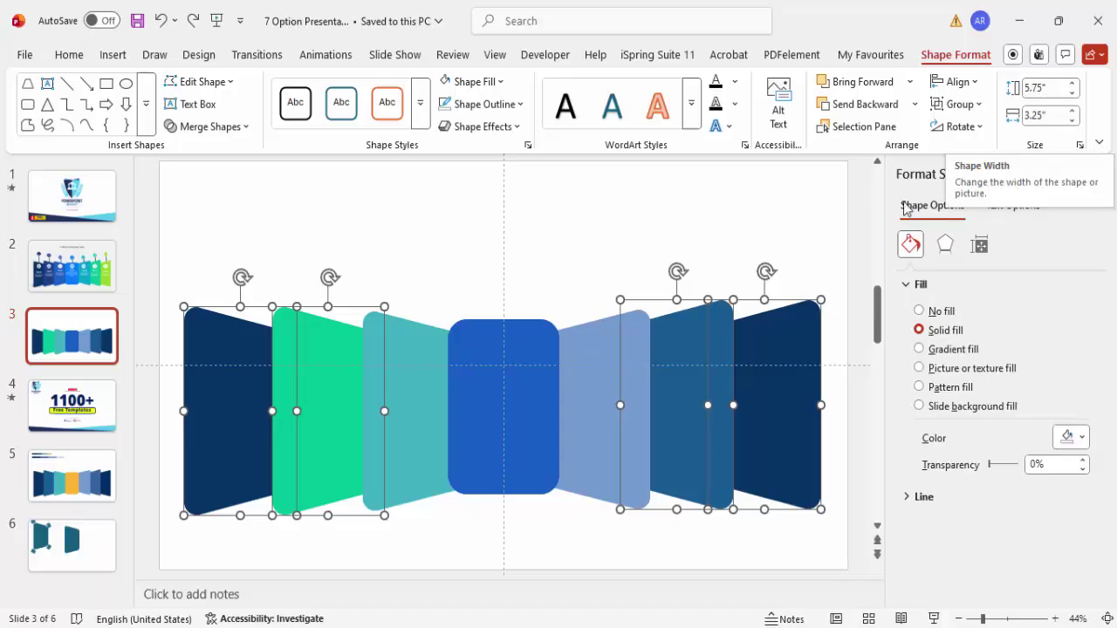
click(594, 270)
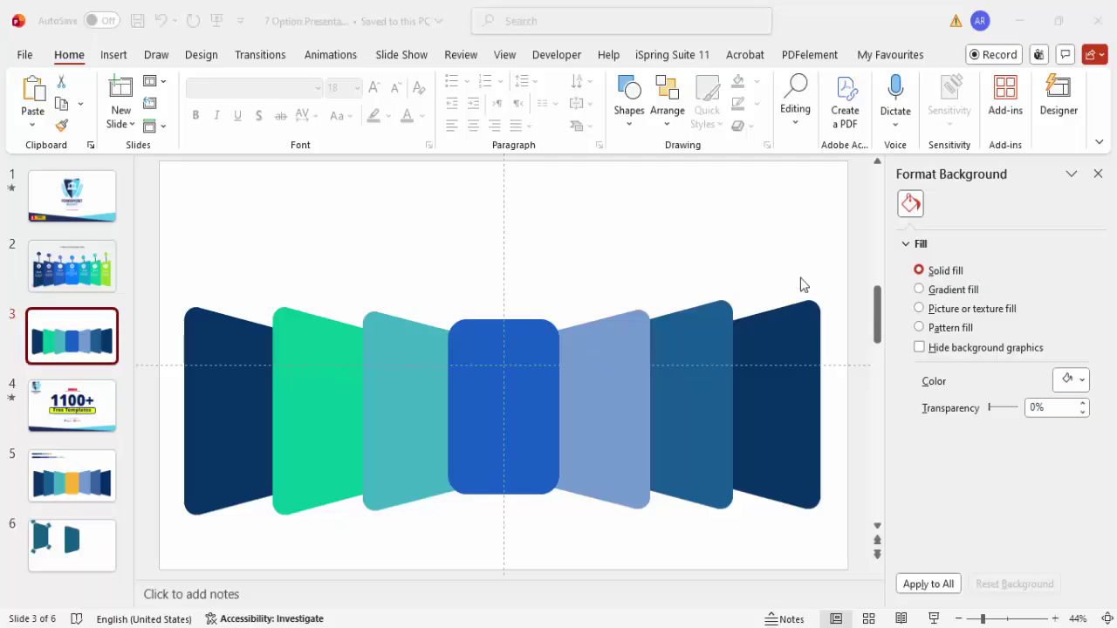
Step: Paste the seven colour swatches onto slide 3 and eyedrop a fill for the leftmost navy panel
click(490, 251)
key(ctrl+v)
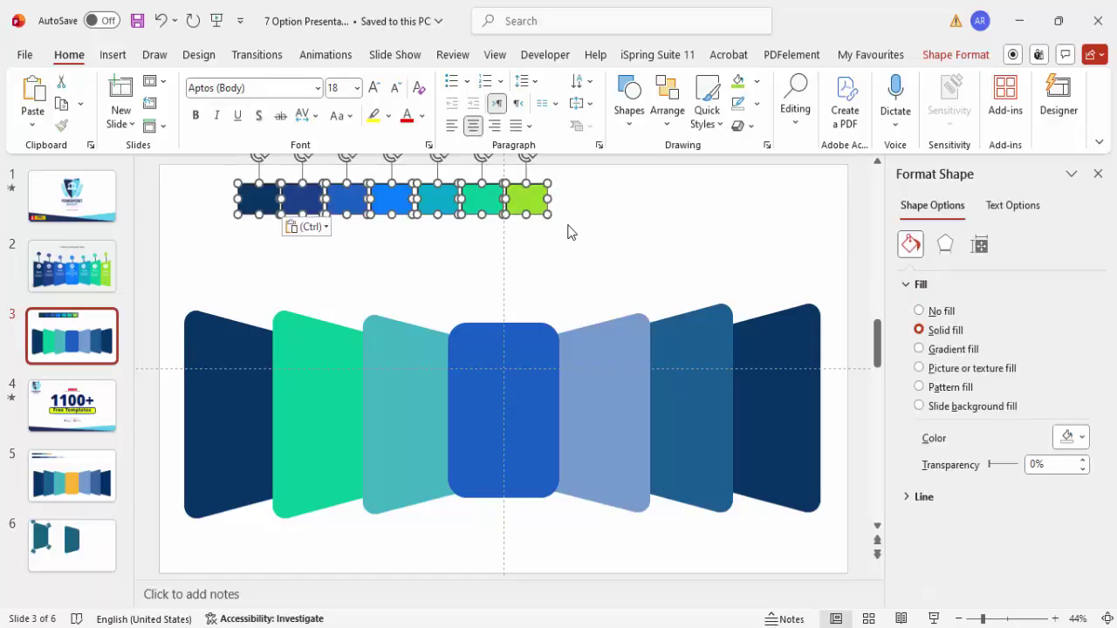
click(566, 232)
click(214, 318)
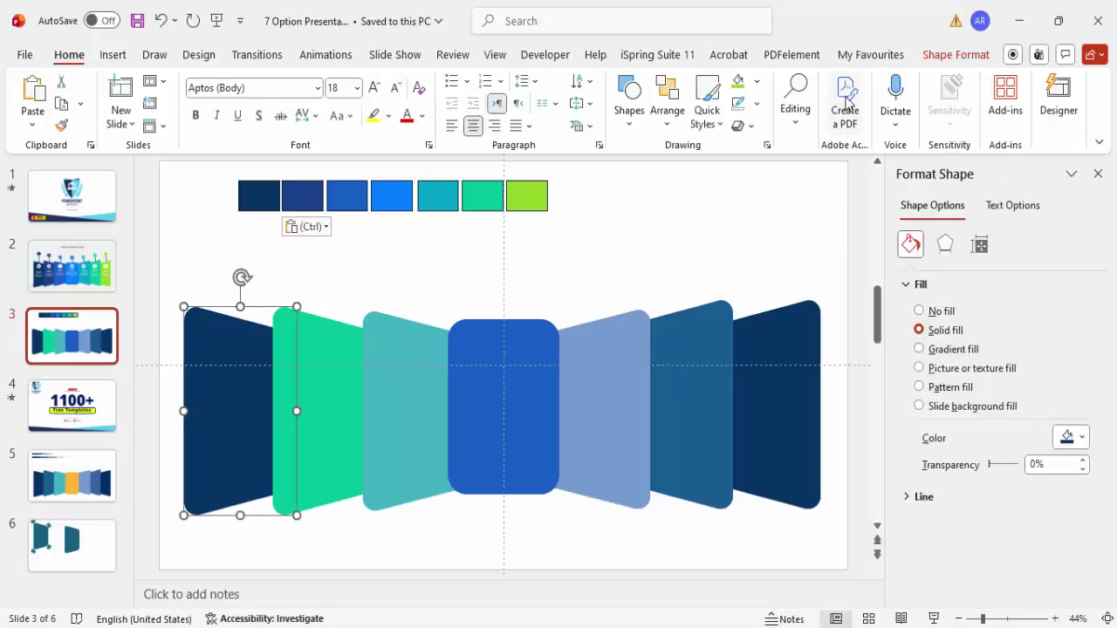
click(956, 55)
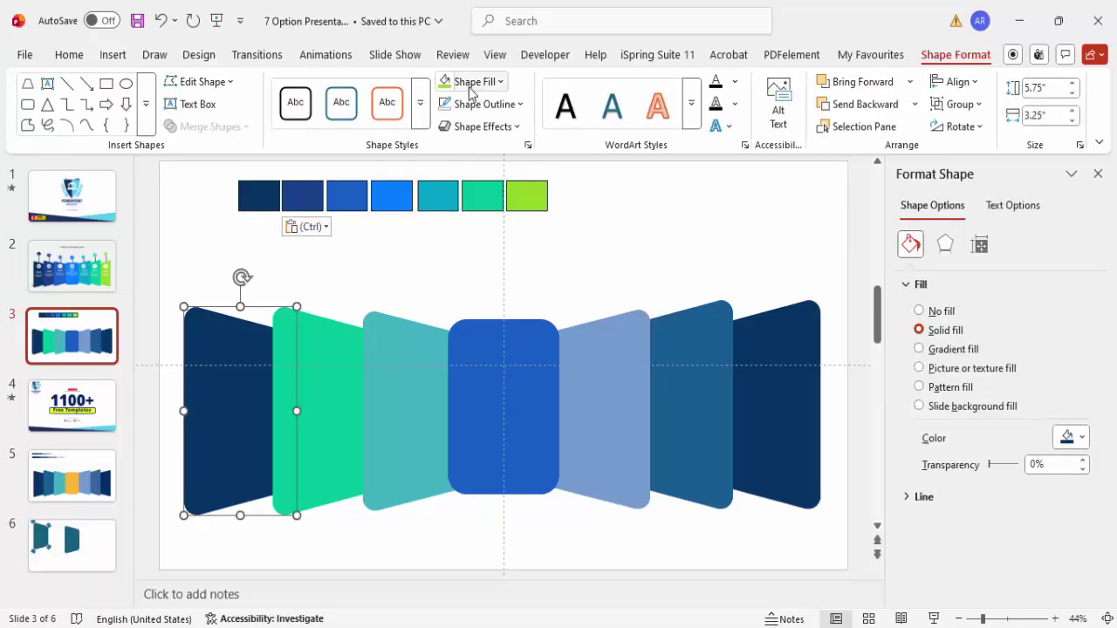
click(485, 81)
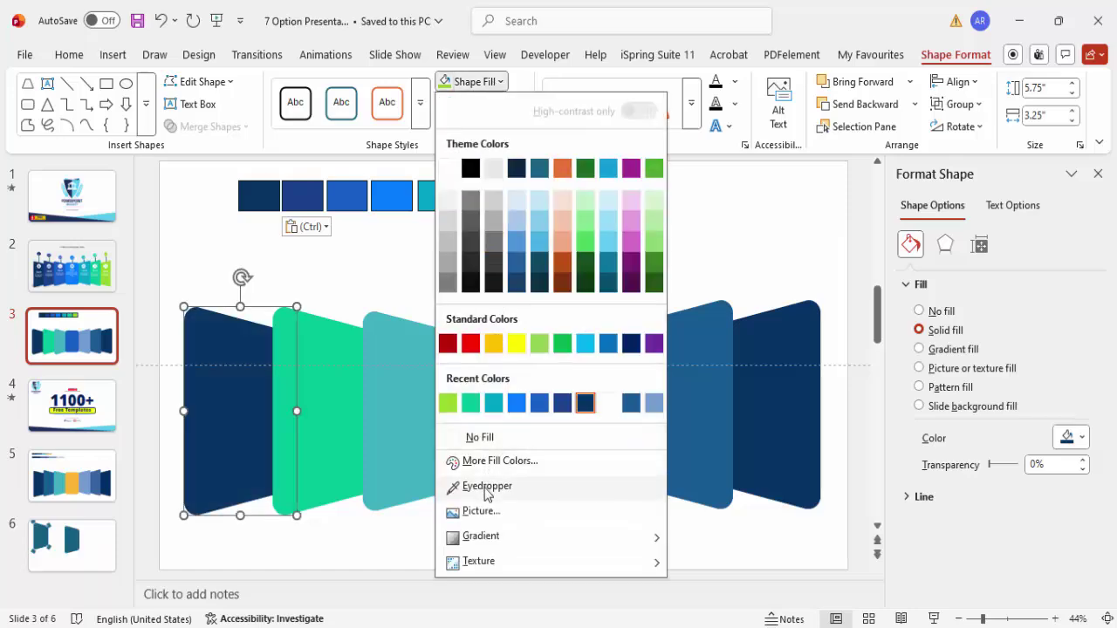
click(486, 486)
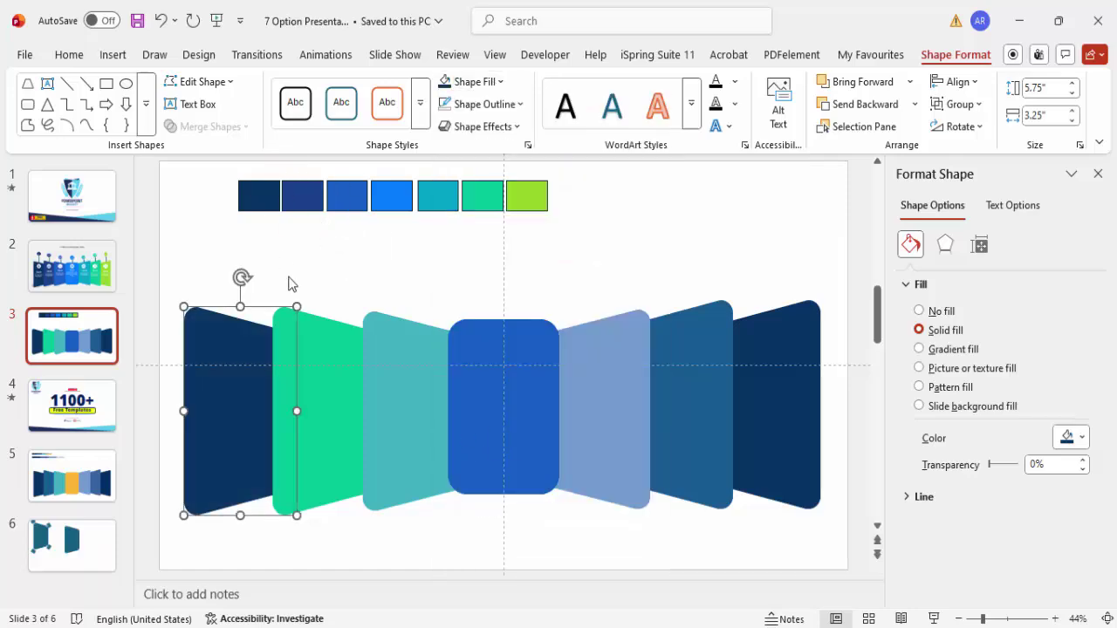
Step: Eyedrop the second and third swatch blues onto the green and teal panels
click(340, 370)
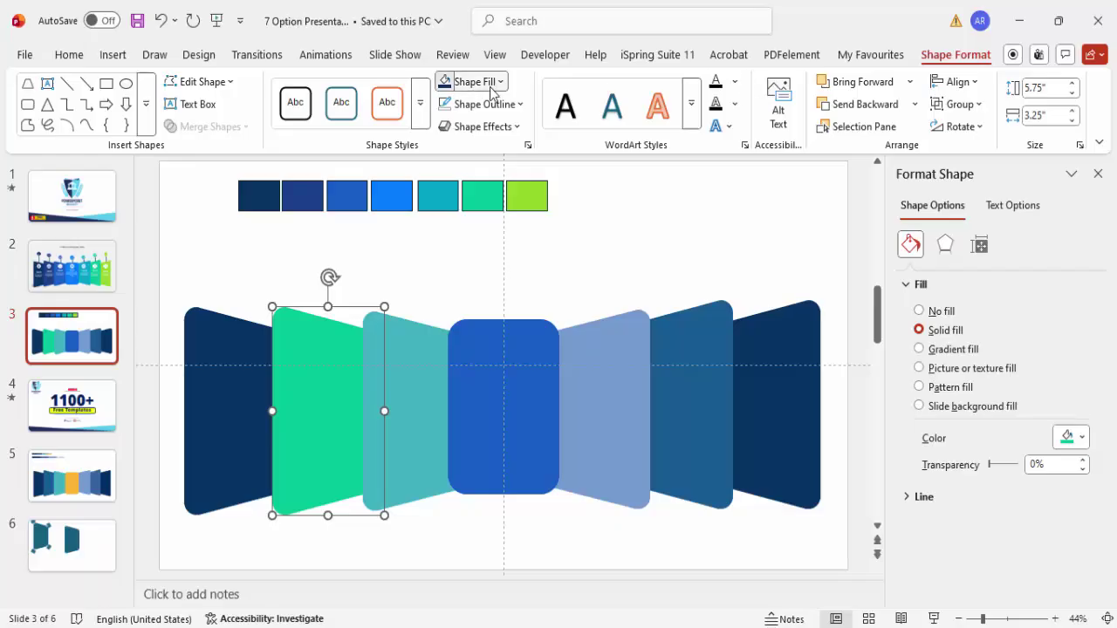
click(471, 81)
click(487, 486)
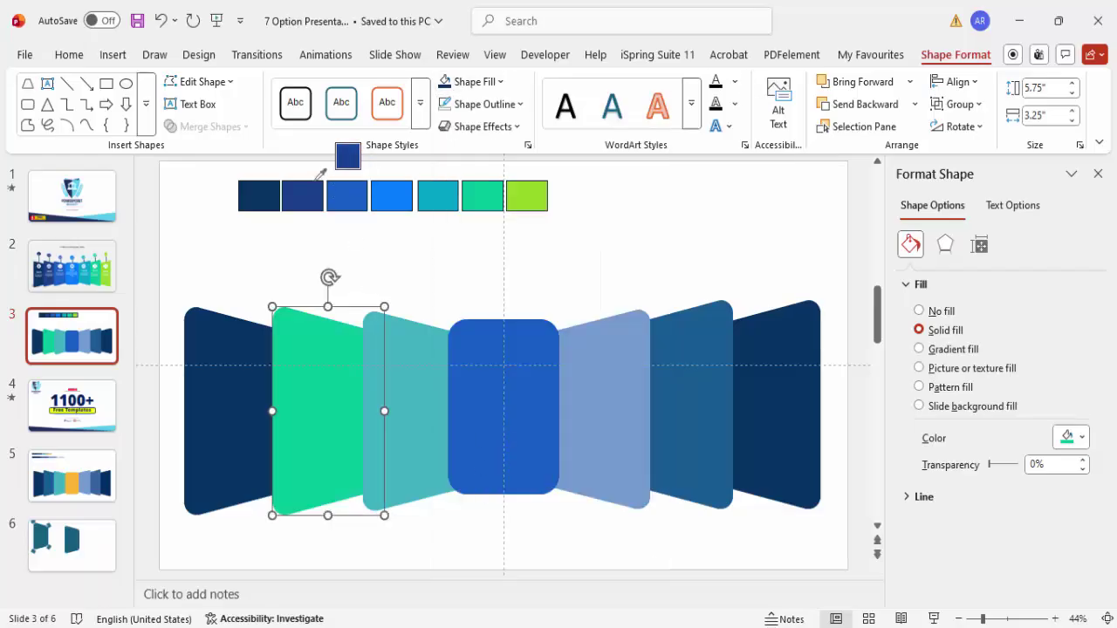
click(313, 194)
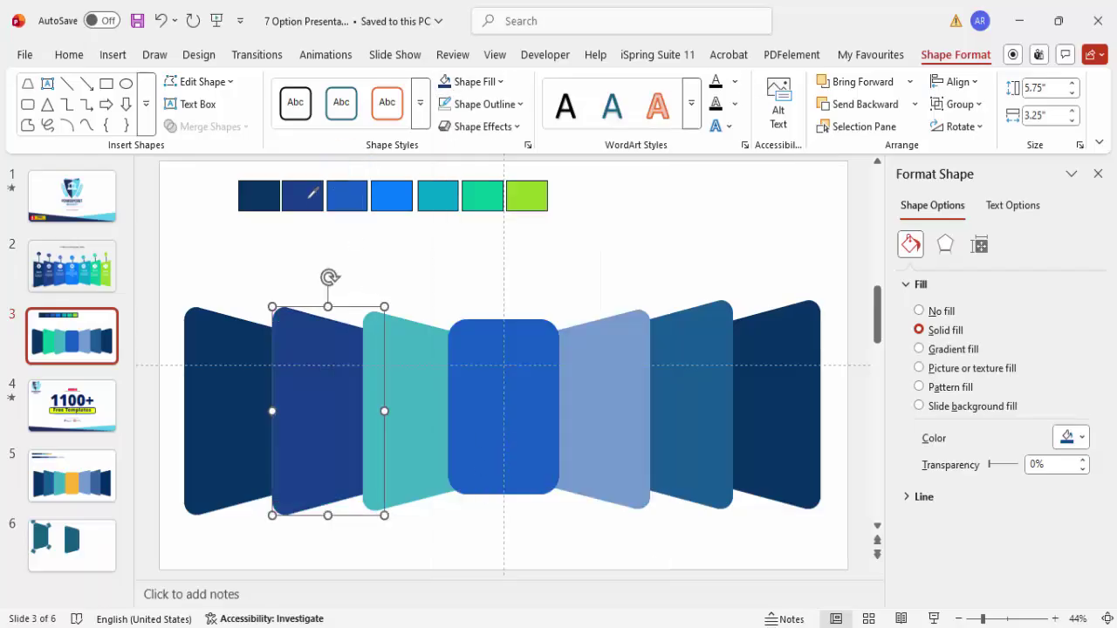
click(410, 319)
click(472, 81)
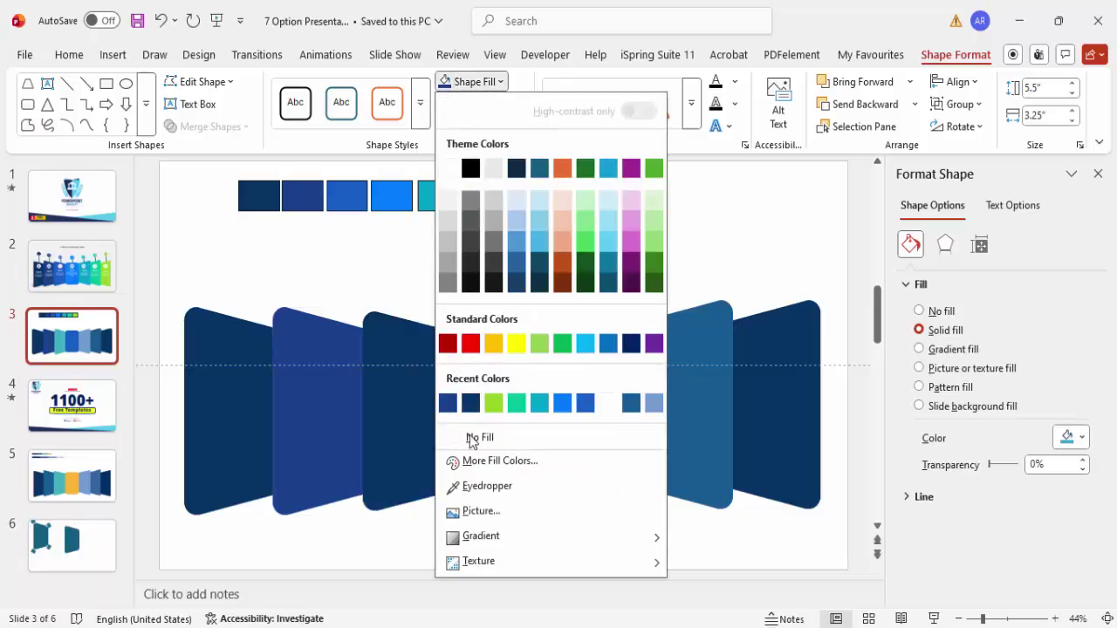
click(478, 486)
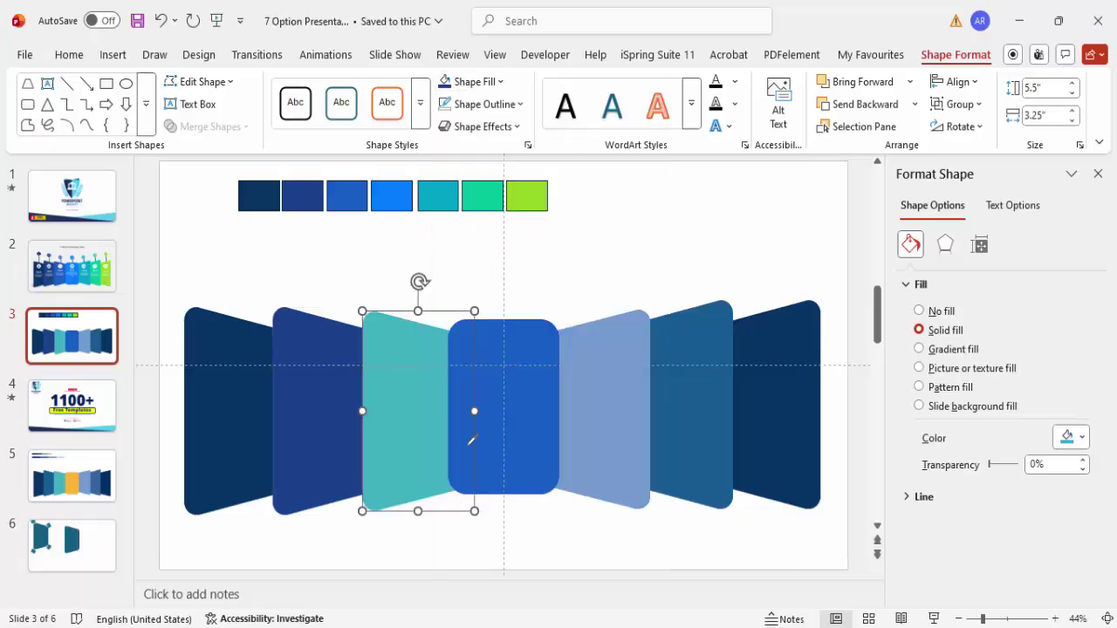
click(357, 199)
Step: Fill the centre panel with the fourth swatch blue and the next panel with the teal swatch
click(511, 352)
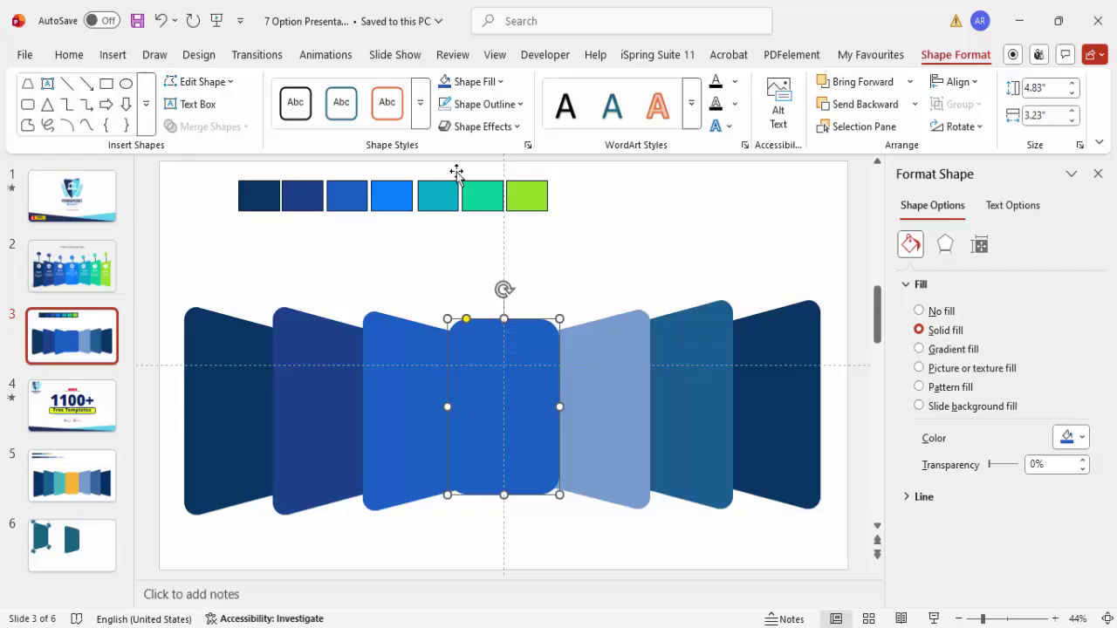
click(476, 83)
click(487, 486)
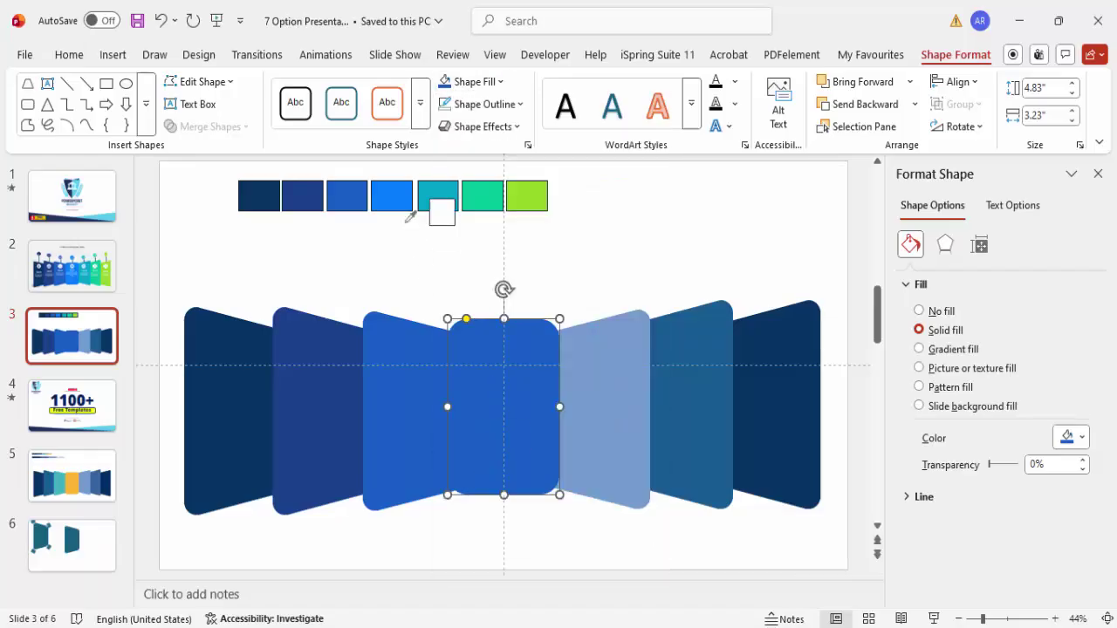
click(399, 197)
click(618, 351)
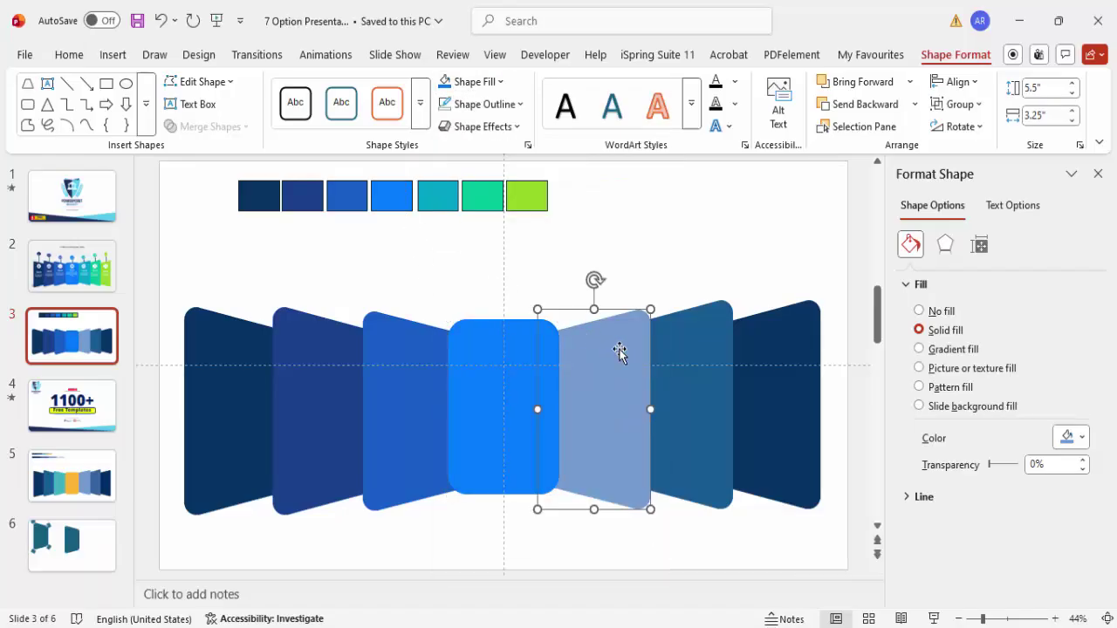
click(478, 82)
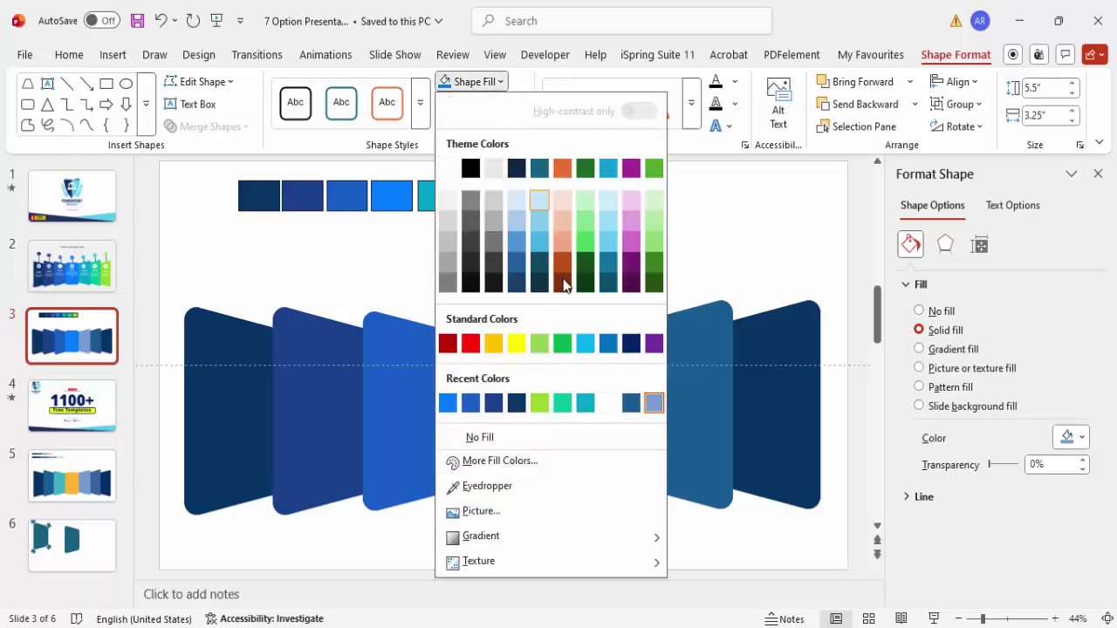
click(481, 486)
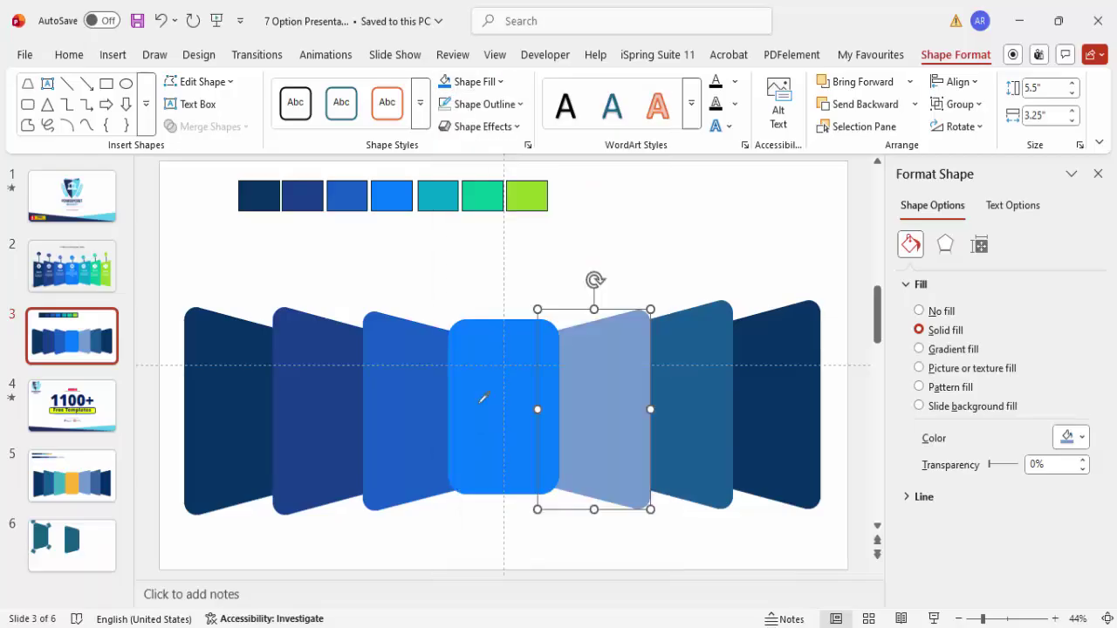
click(439, 201)
Step: Fill the sixth panel with the green swatch, undoing an accidental white fill
click(688, 349)
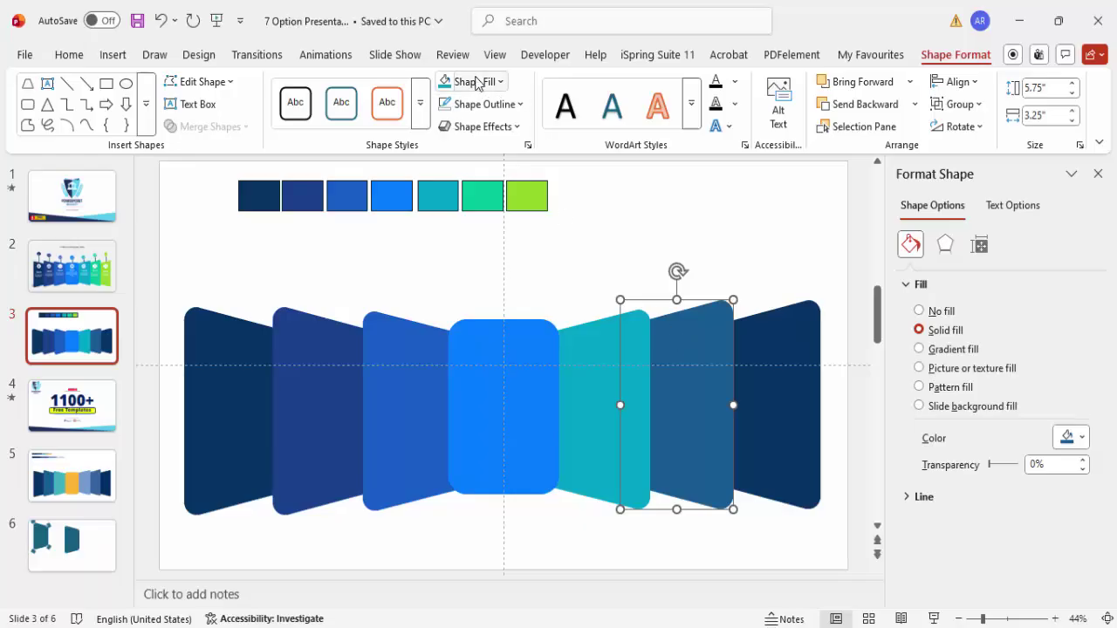
click(470, 82)
click(487, 486)
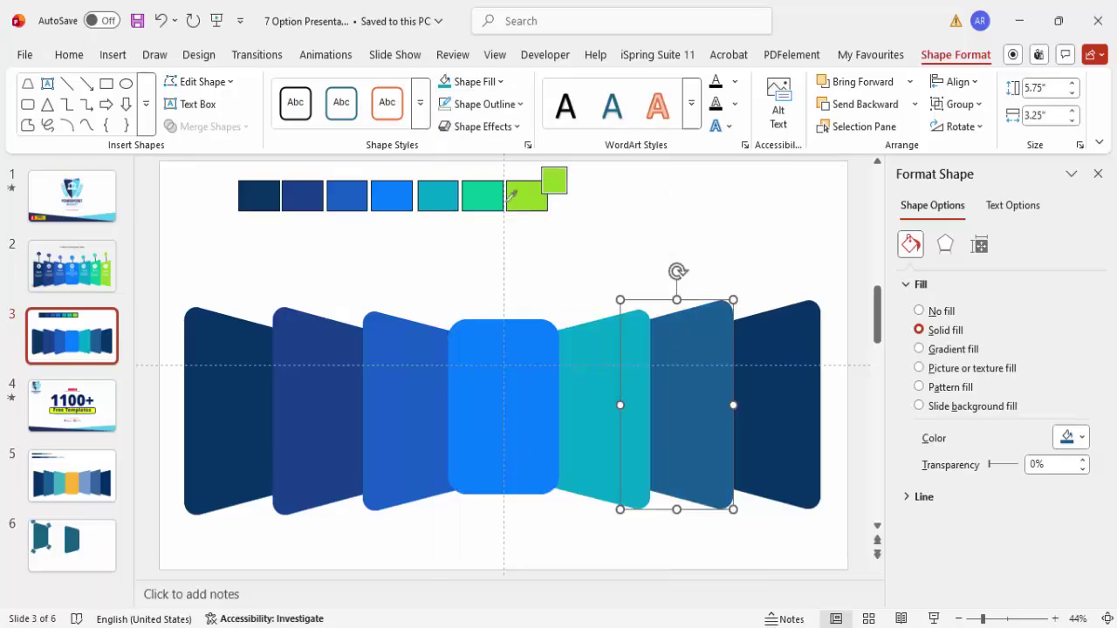
click(534, 220)
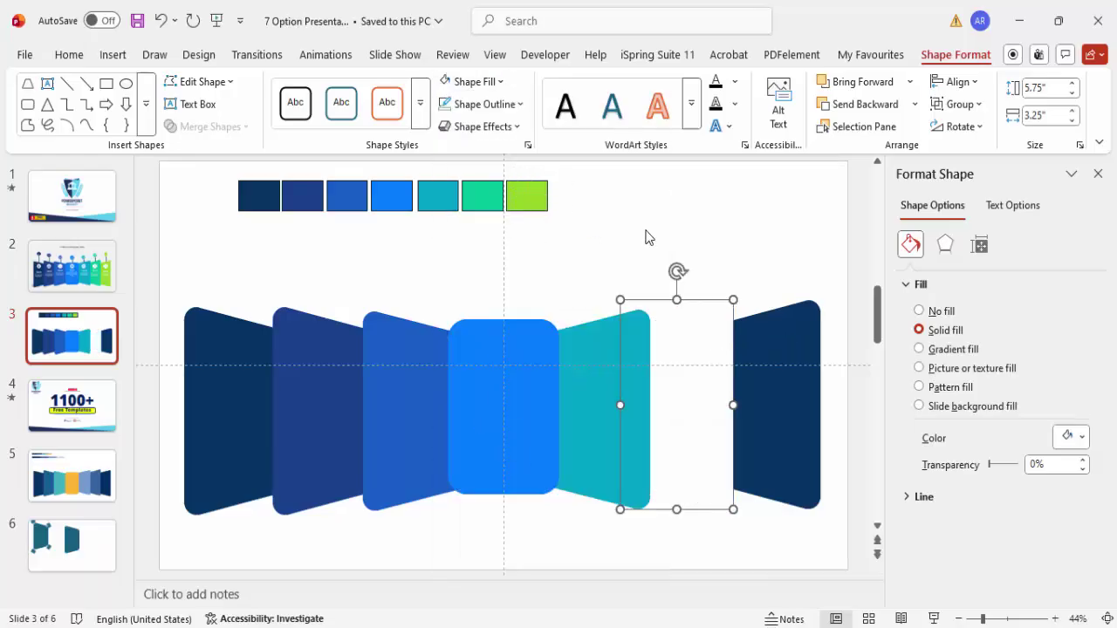
key(ctrl+z)
click(472, 81)
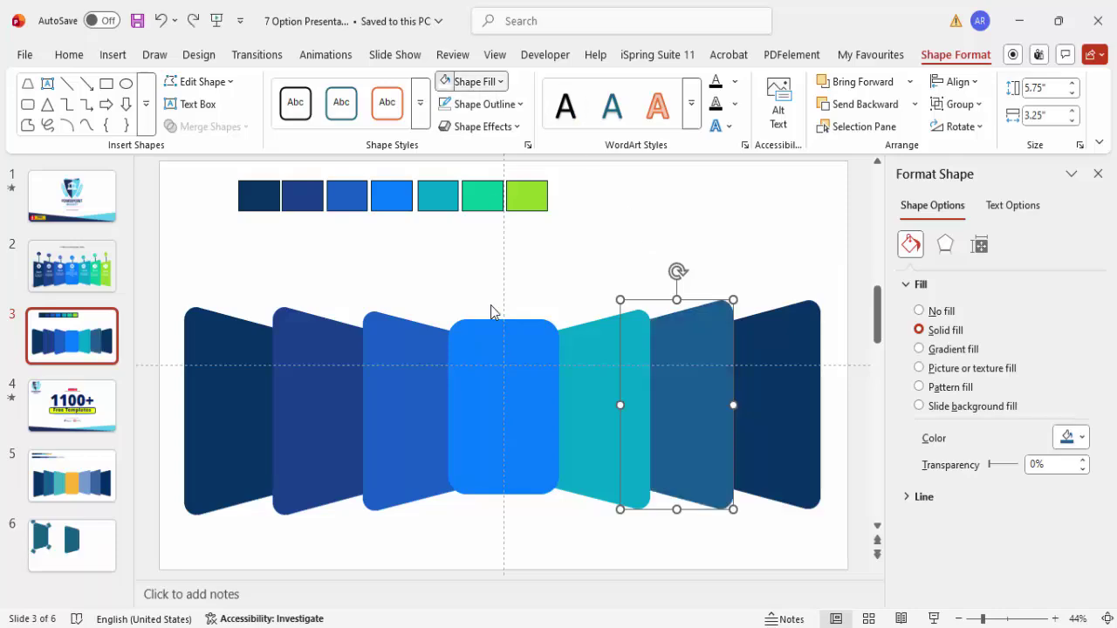
click(489, 486)
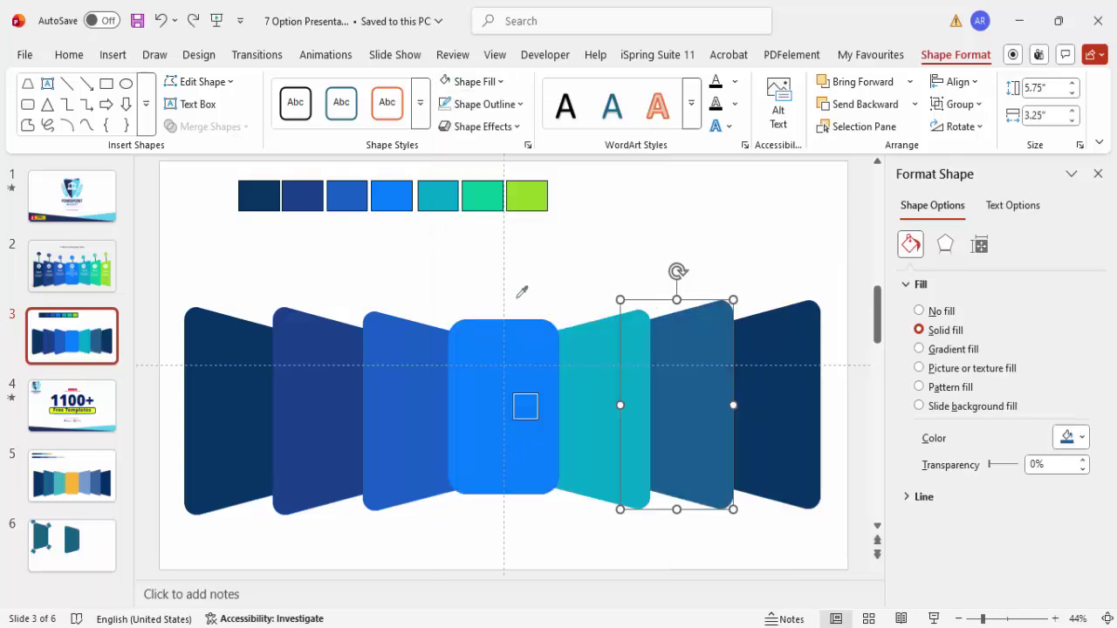
click(495, 199)
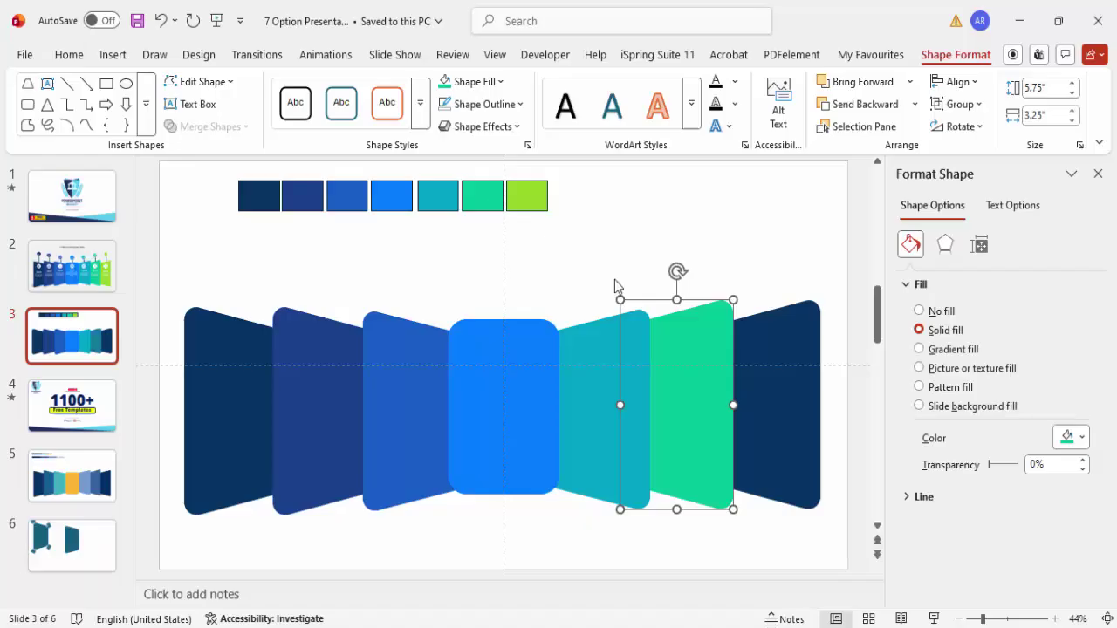
Step: Fill the rightmost panel with the lime-green swatch and delete the swatch row
click(780, 339)
click(484, 88)
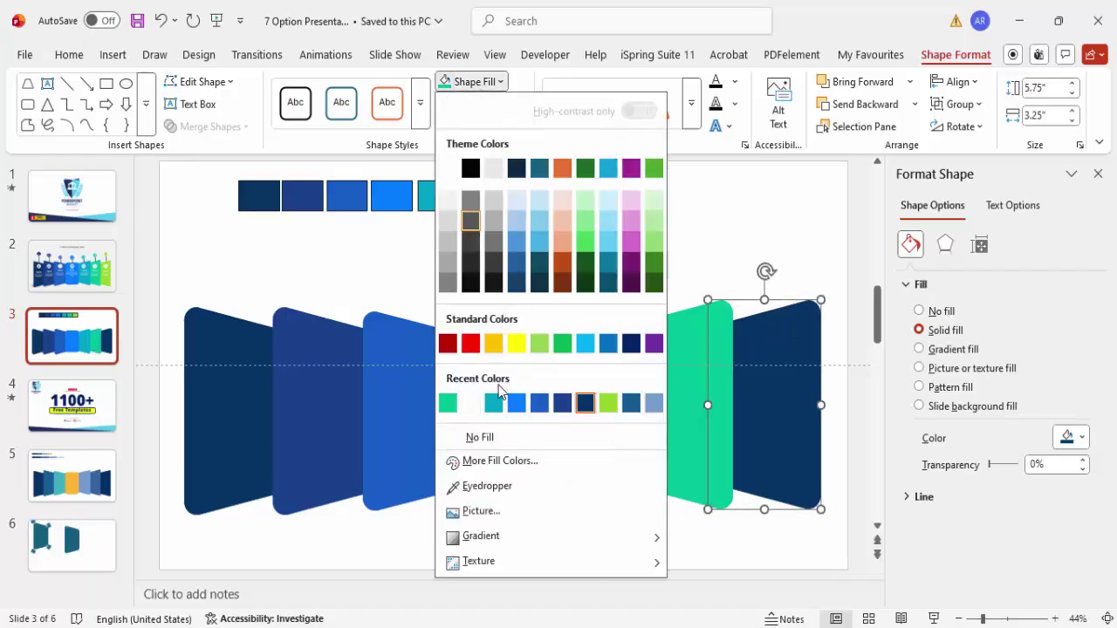
click(492, 485)
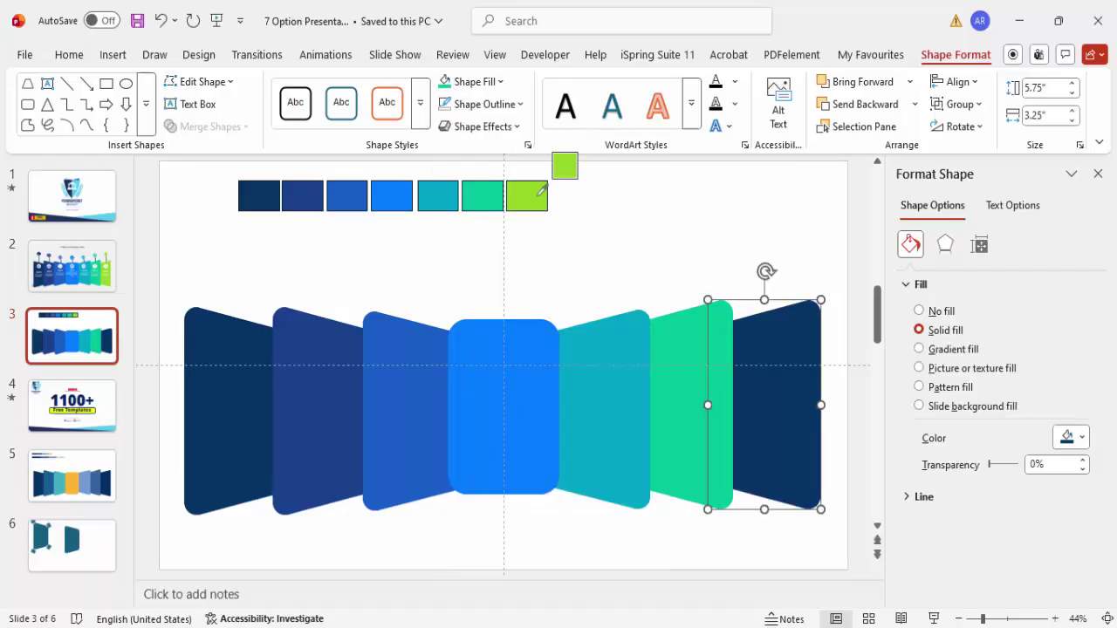
click(541, 191)
drag(611, 238, 214, 135)
key(Delete)
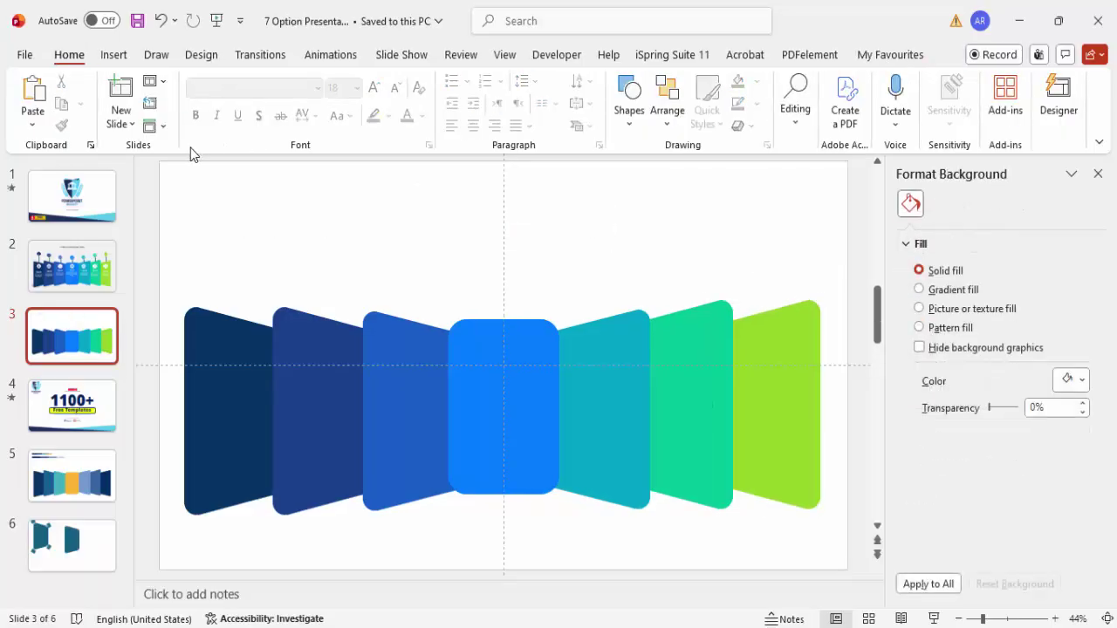
Step: Draw a circle near the top of the first dark panel
click(113, 54)
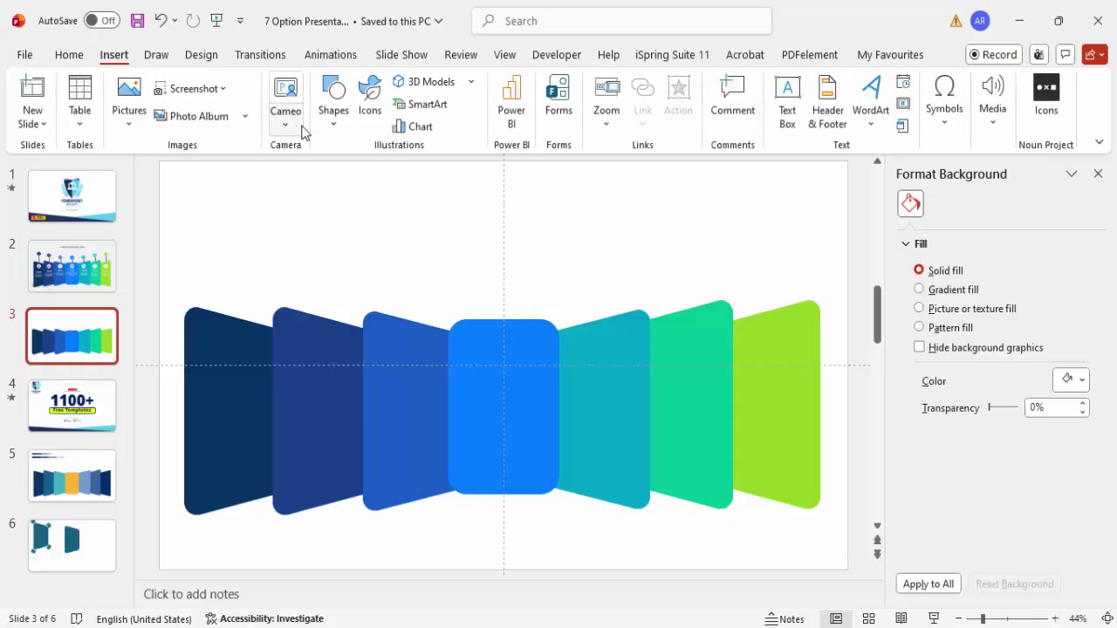
click(332, 127)
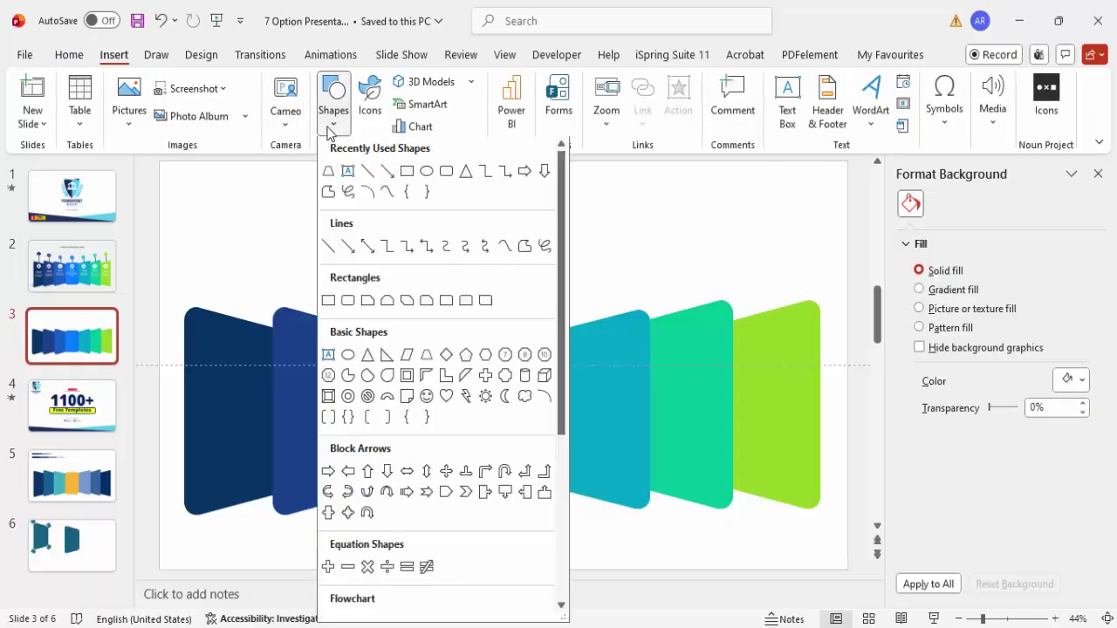
click(348, 358)
drag(219, 334, 258, 373)
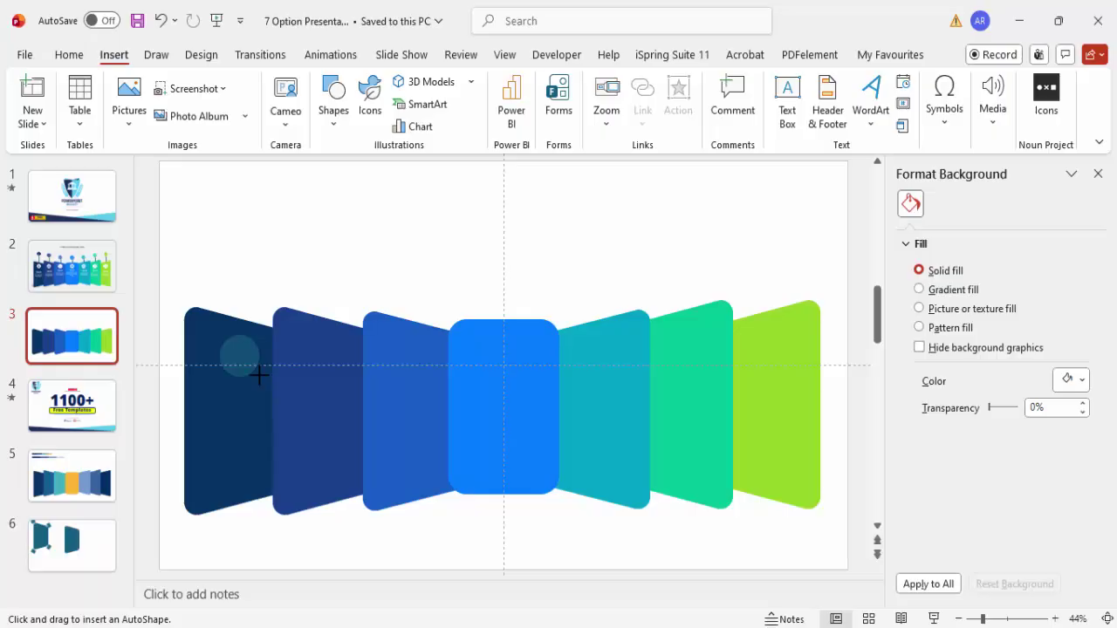
drag(258, 373, 260, 377)
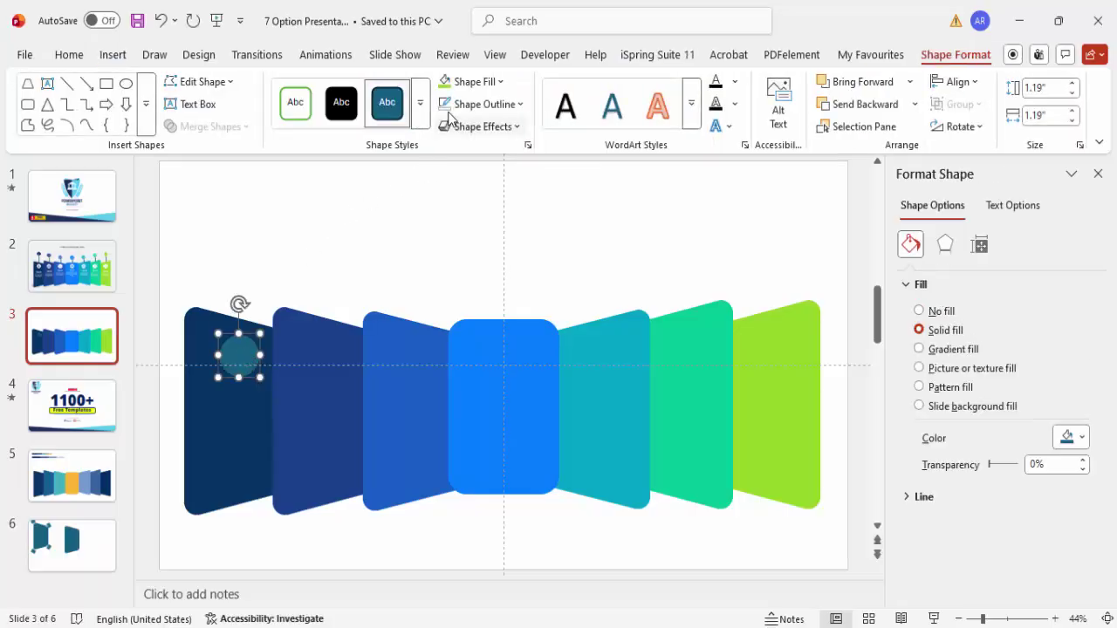
Step: Make the circle white with no outline and place circles on all seven panels
click(469, 106)
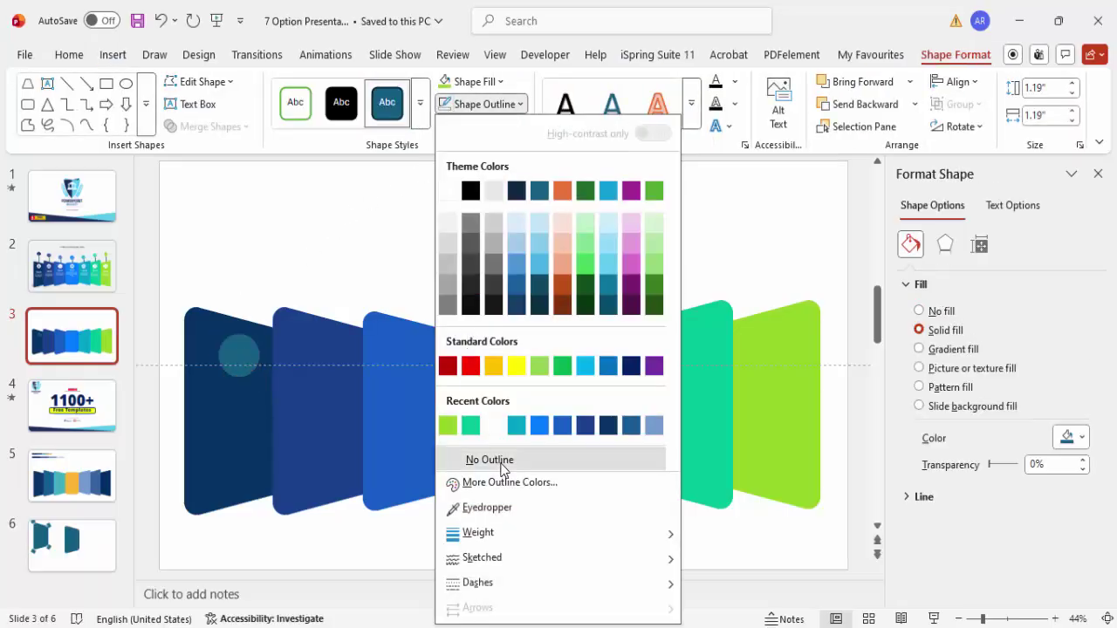
click(468, 459)
click(471, 81)
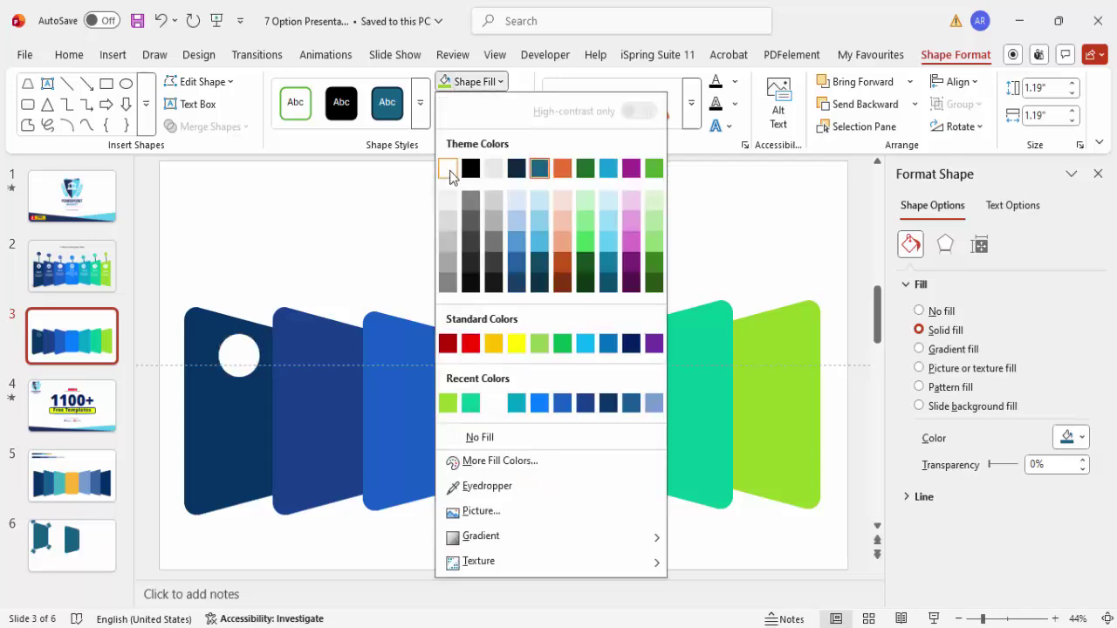
click(455, 171)
drag(239, 356, 770, 364)
click(747, 266)
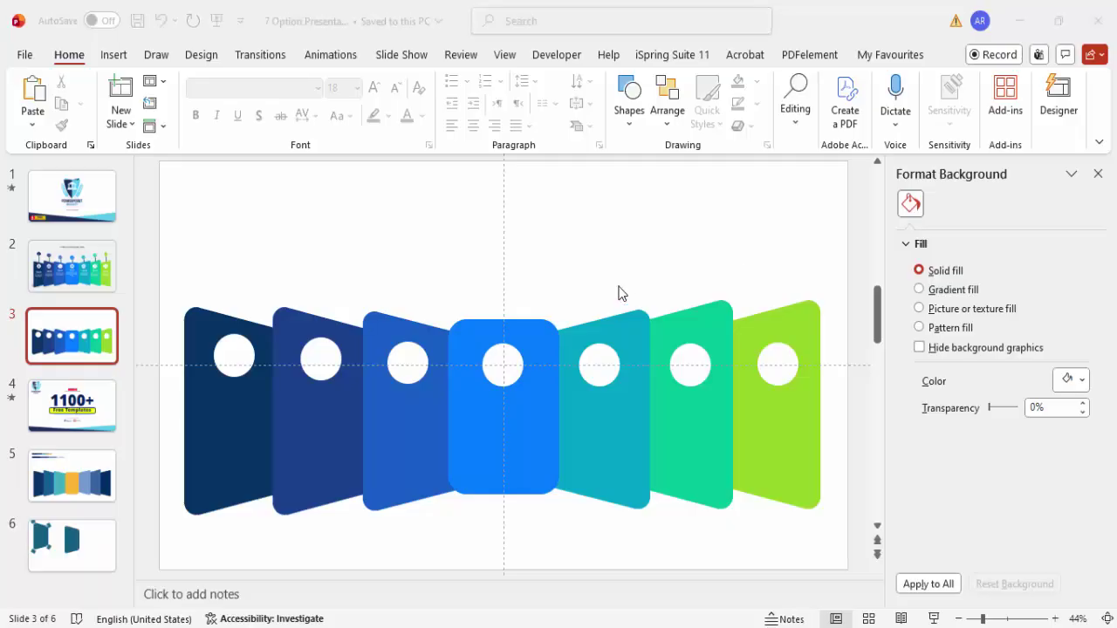
Step: Add a text box on the centre panel reading OPTION 1
click(106, 55)
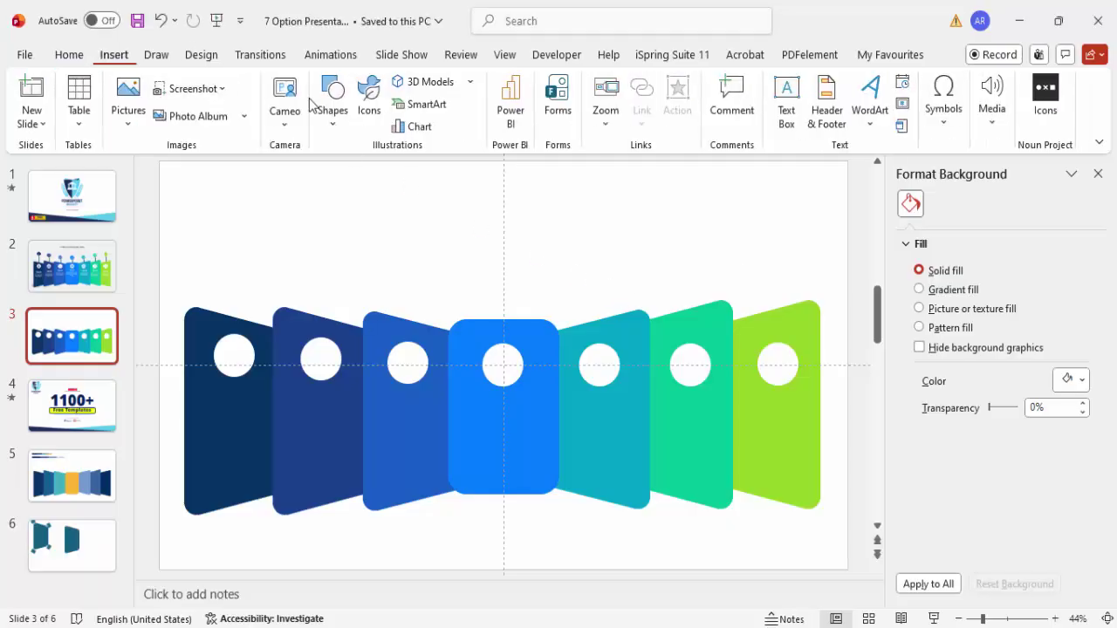
click(788, 98)
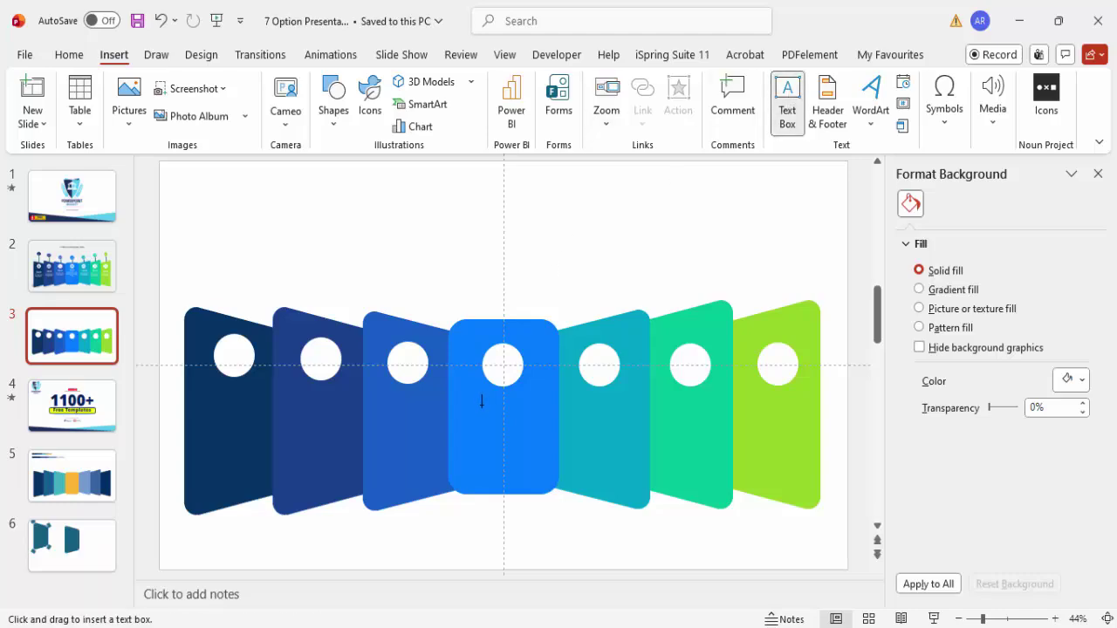
drag(469, 401, 542, 426)
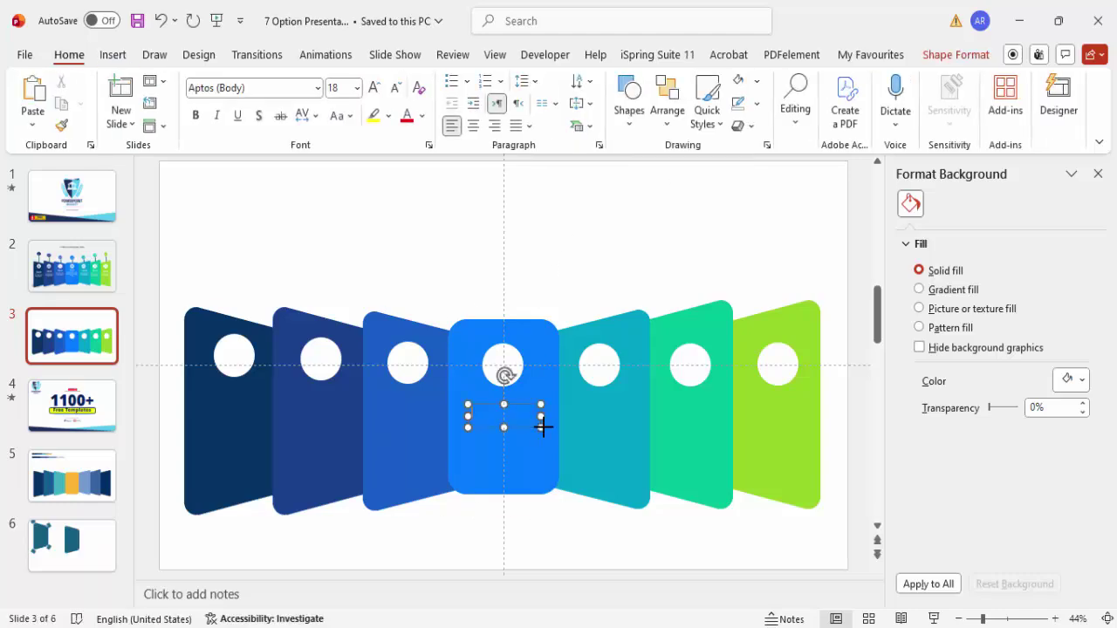
text(OPTION 1)
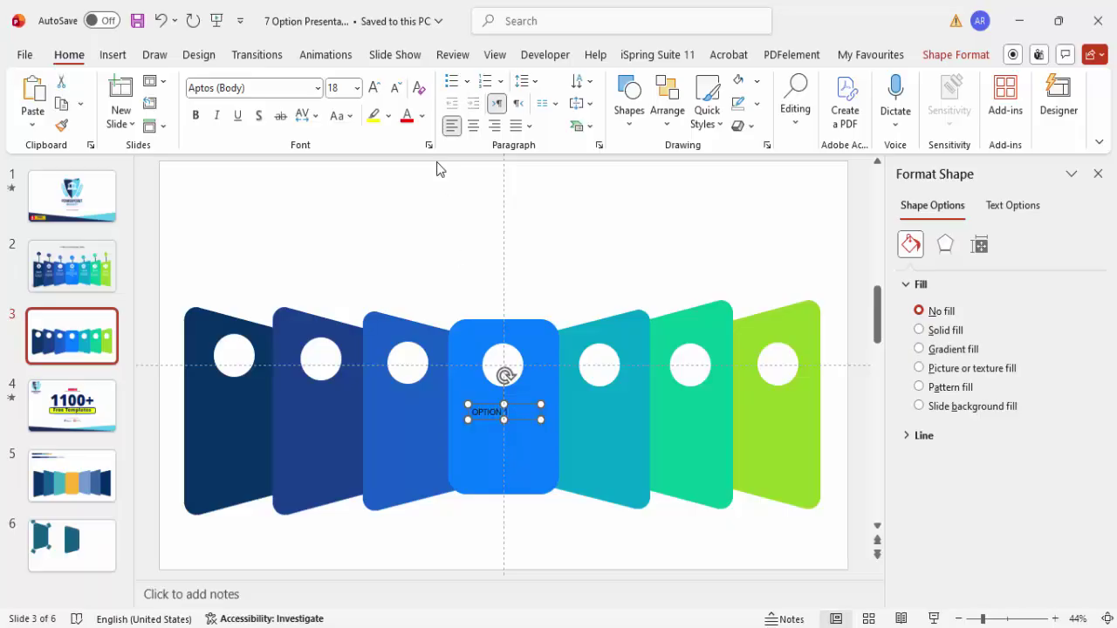
Step: Make OPTION 1 centred, bold, 20 pt and white, positioned just under the circle
click(472, 125)
click(195, 115)
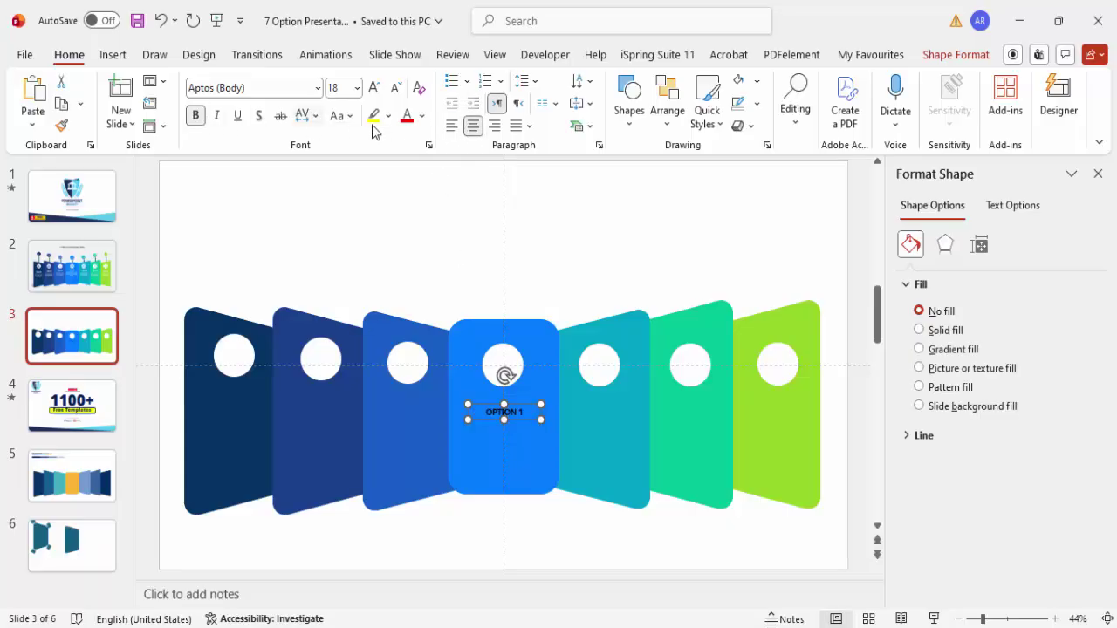
click(374, 88)
click(374, 88)
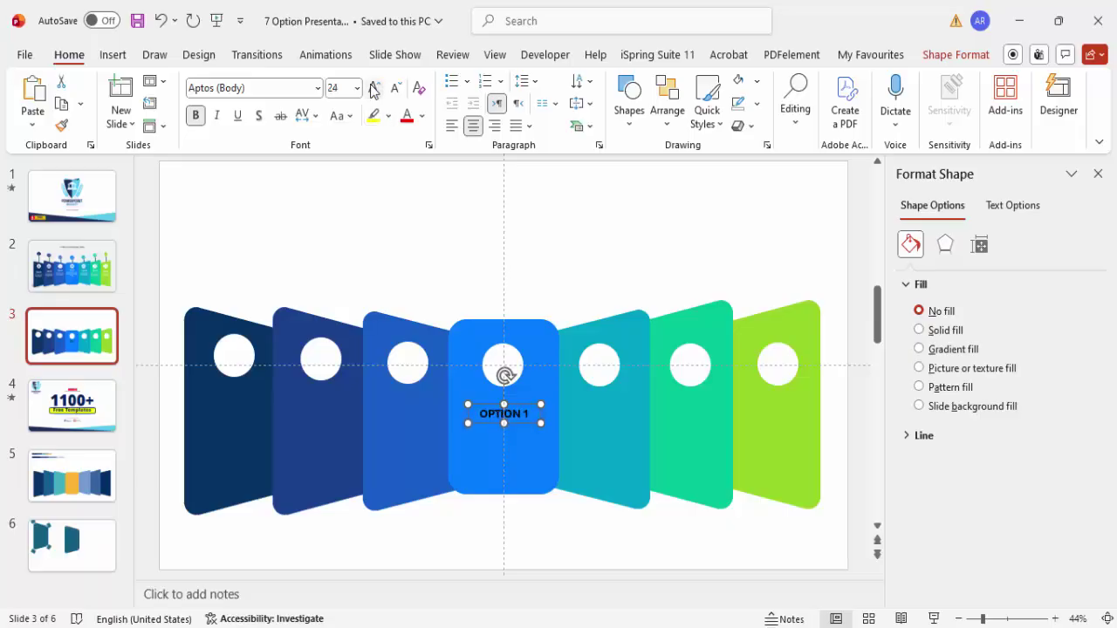
click(395, 90)
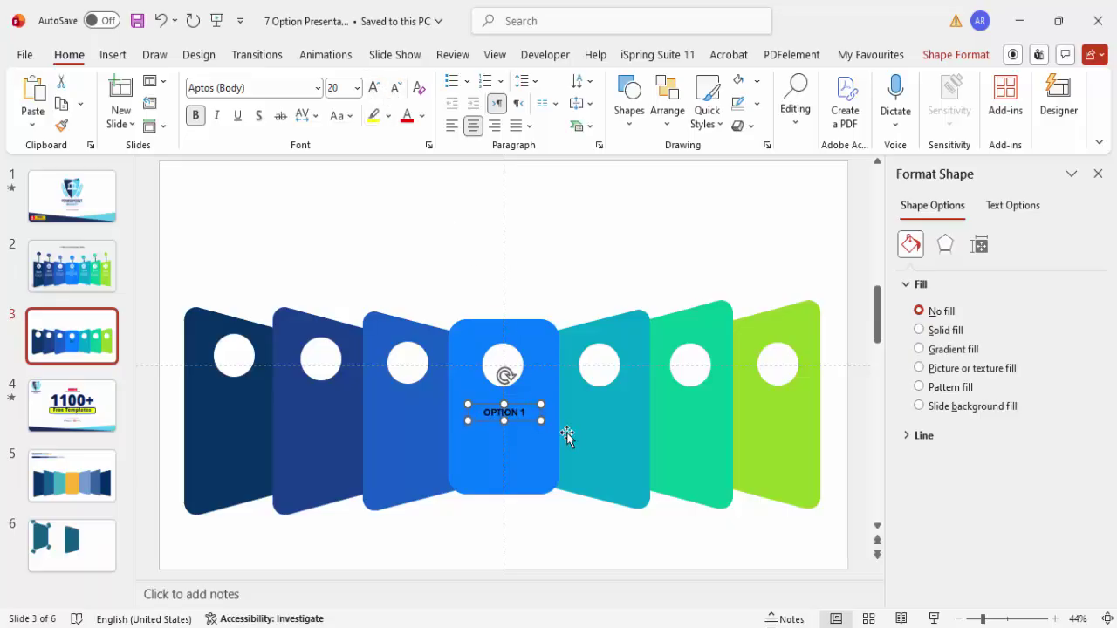
drag(527, 398, 527, 392)
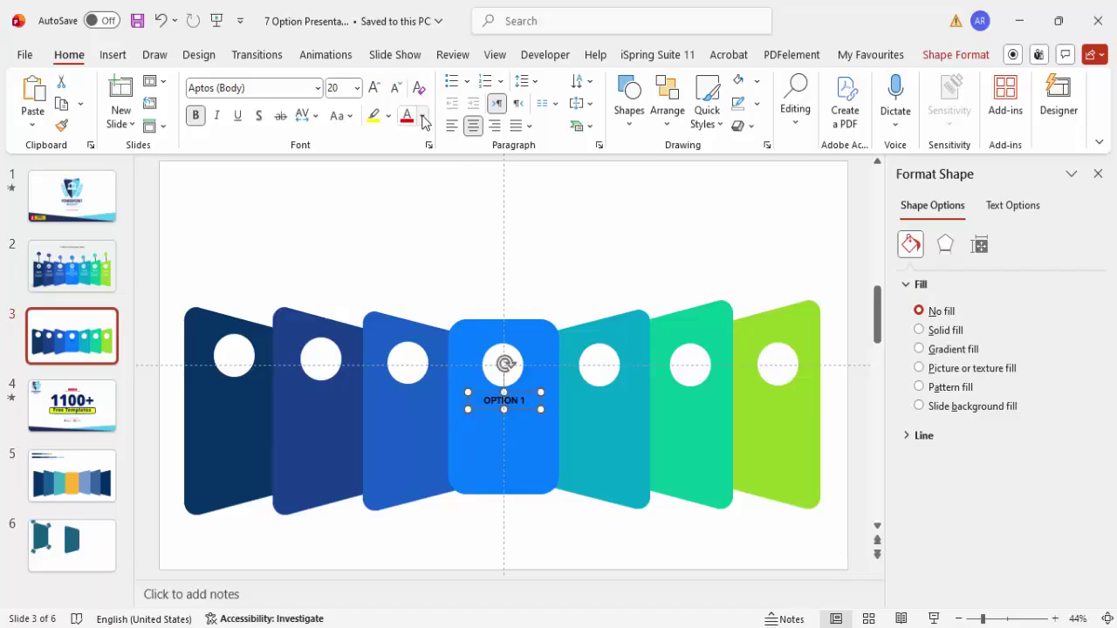
click(424, 120)
click(410, 203)
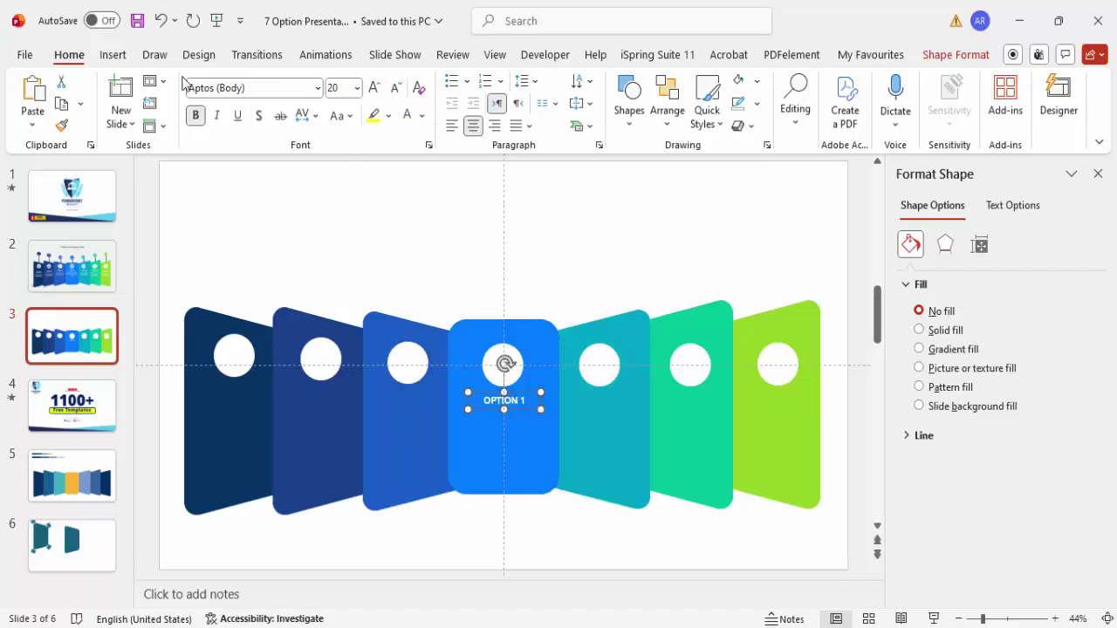
click(114, 55)
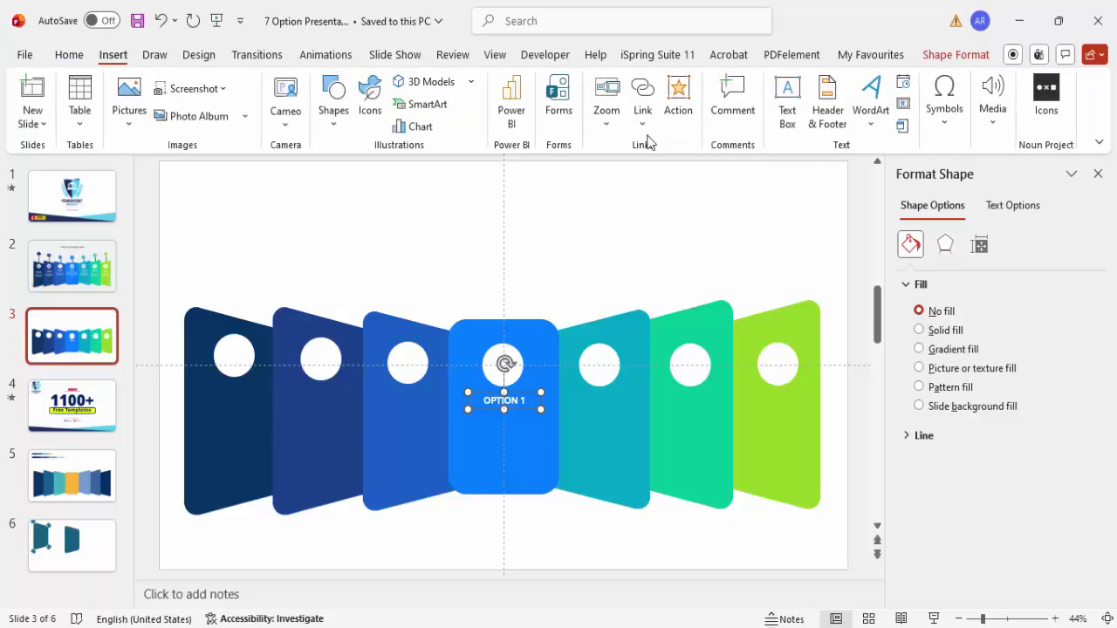
Step: Add a text box below OPTION 1 with =lorem() text trimmed to its first sentences
click(787, 97)
drag(467, 419, 549, 462)
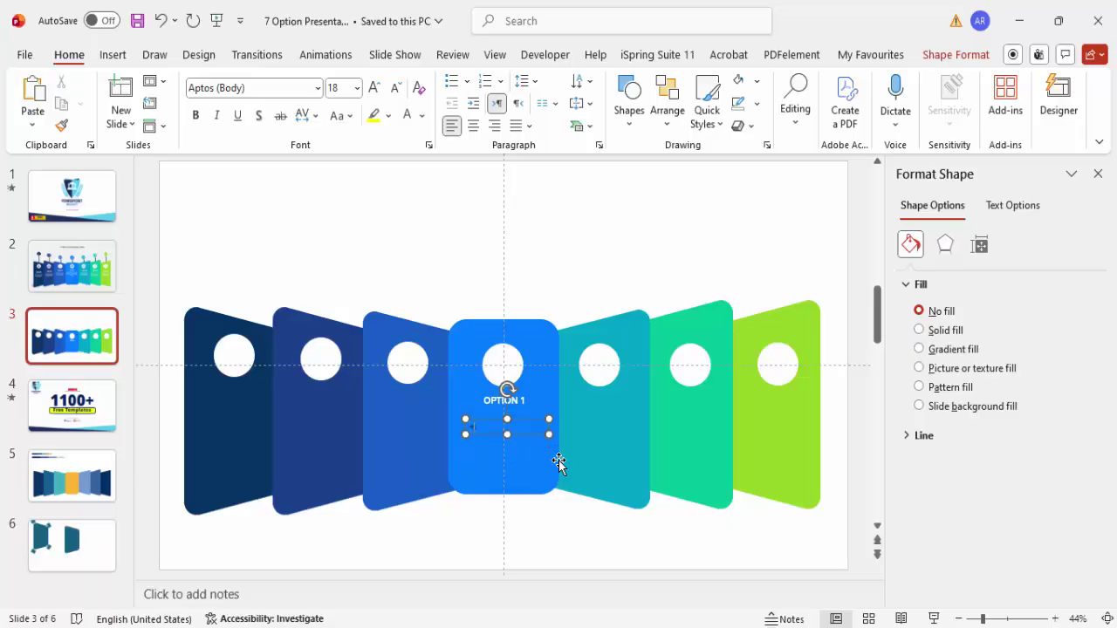
text(=lorem())
key(Return)
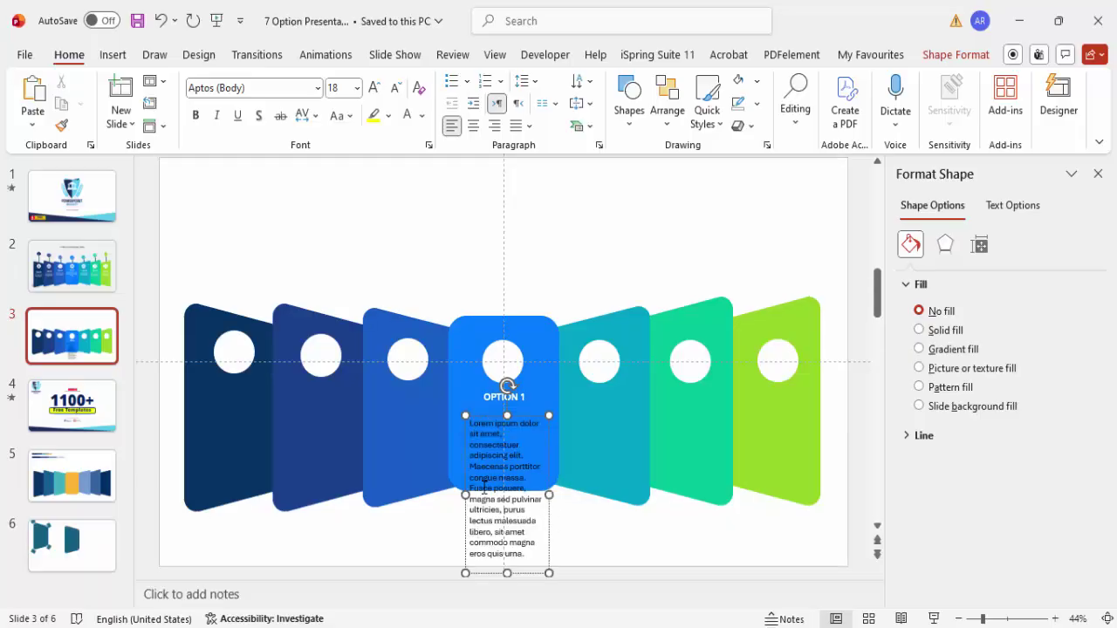
drag(488, 466, 541, 563)
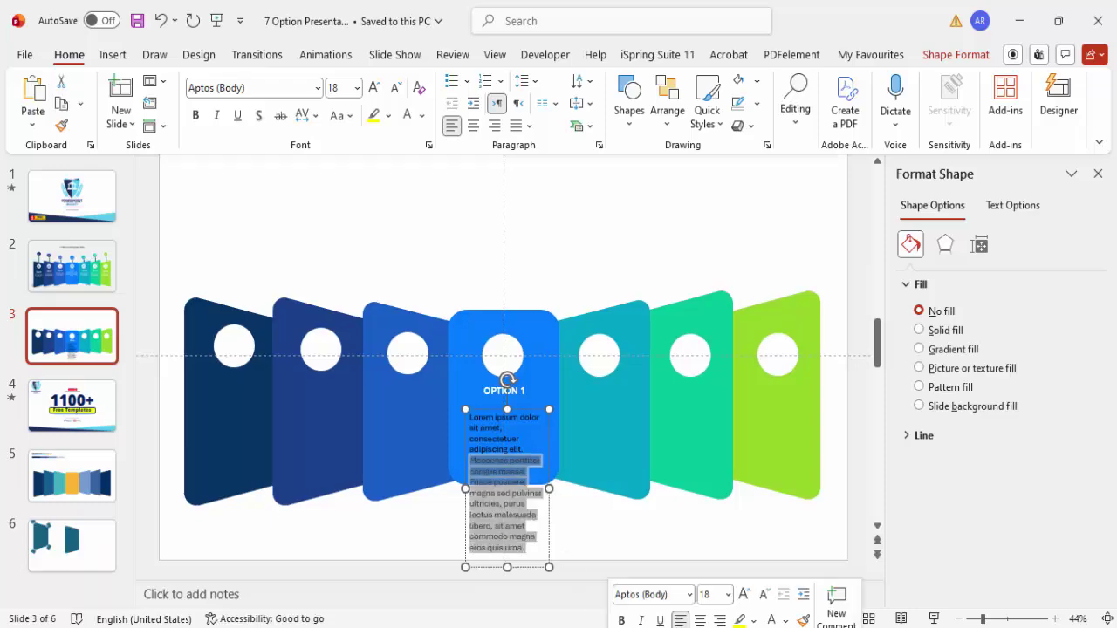
key(BackSpace)
key(Escape)
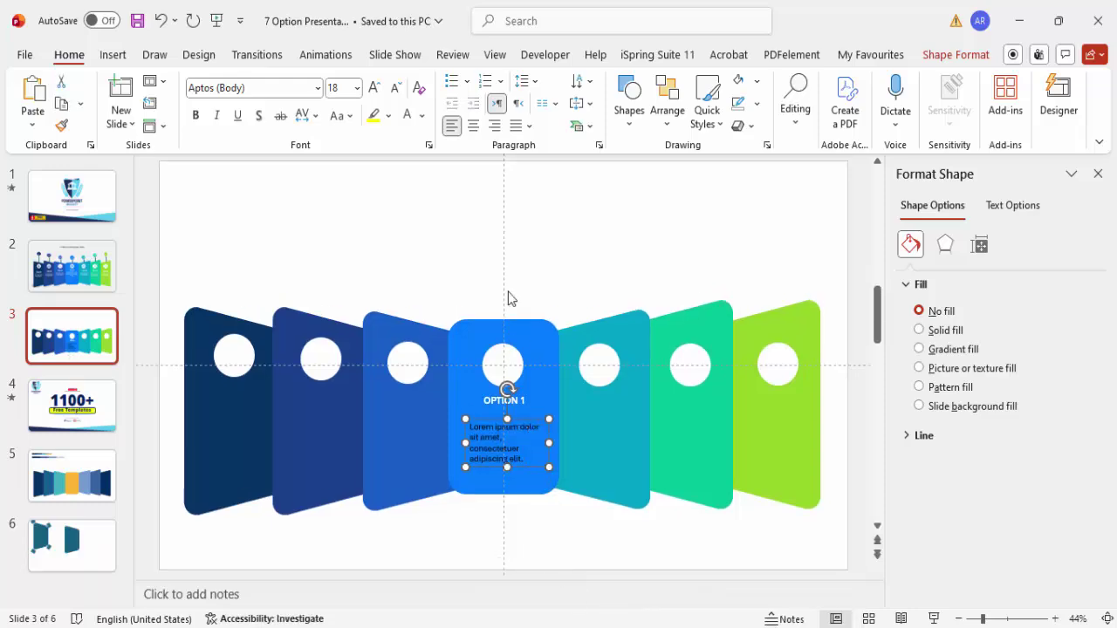
Step: Centre the body text, set it to 14 pt, and colour it white
click(472, 126)
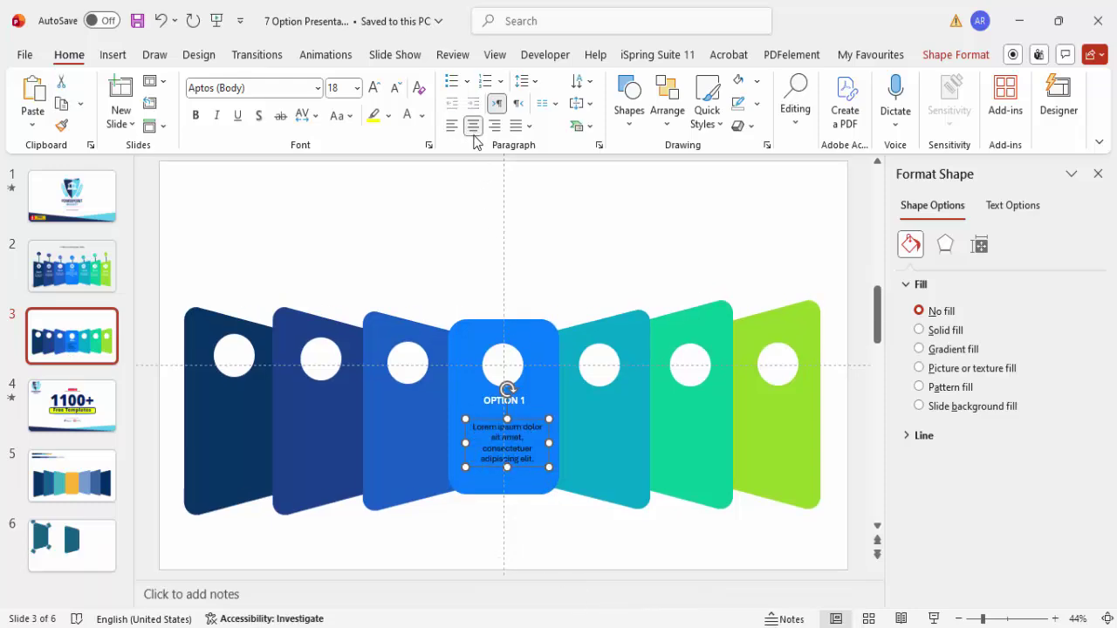
click(397, 93)
click(397, 92)
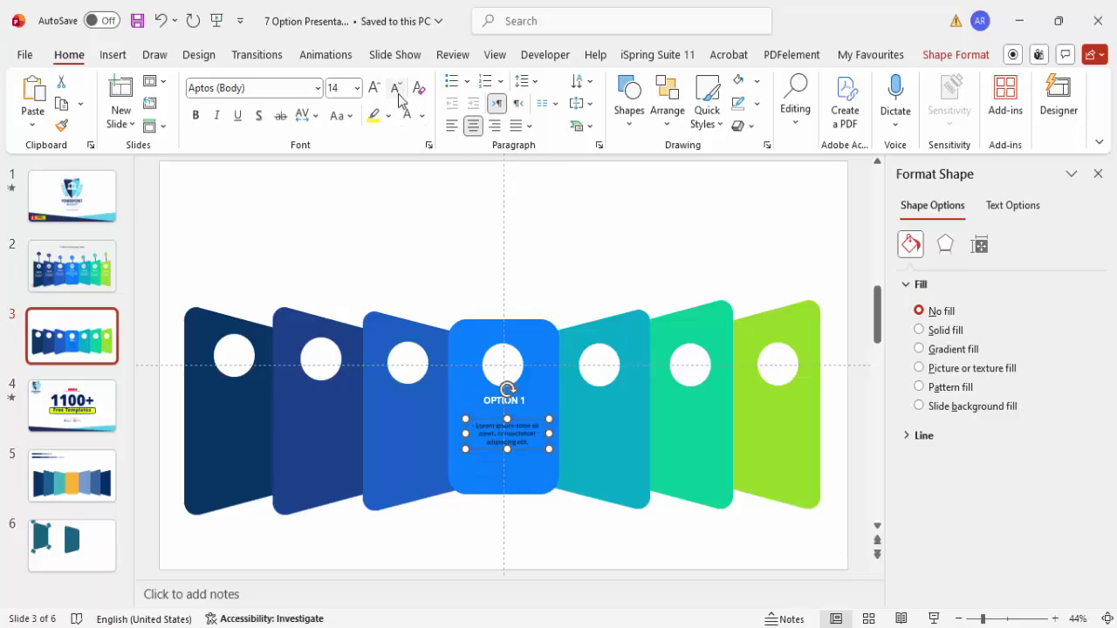
click(406, 116)
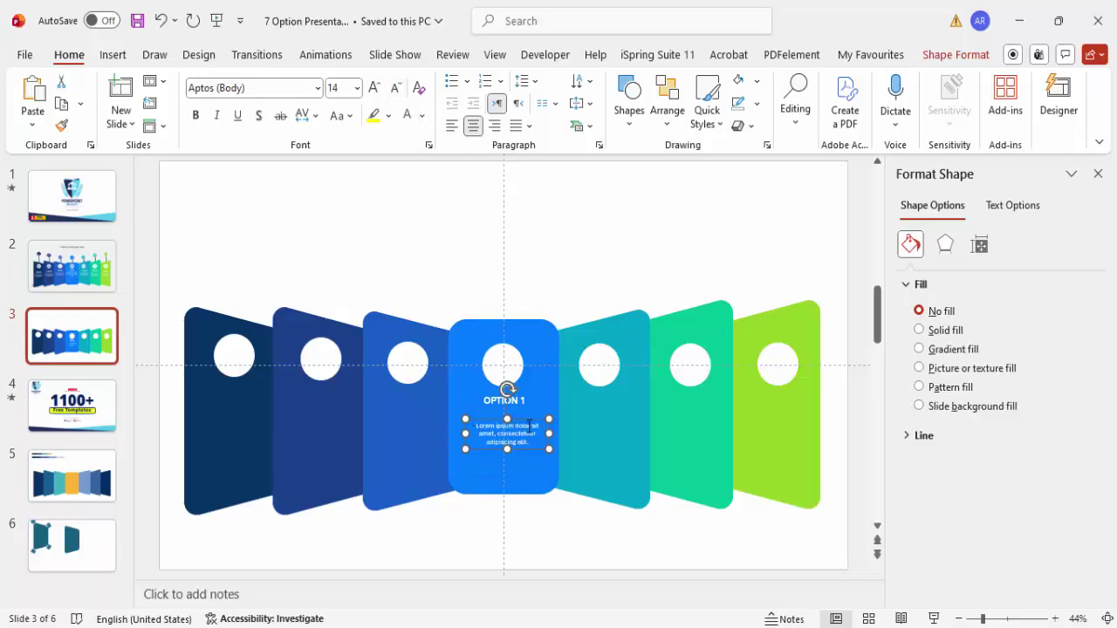